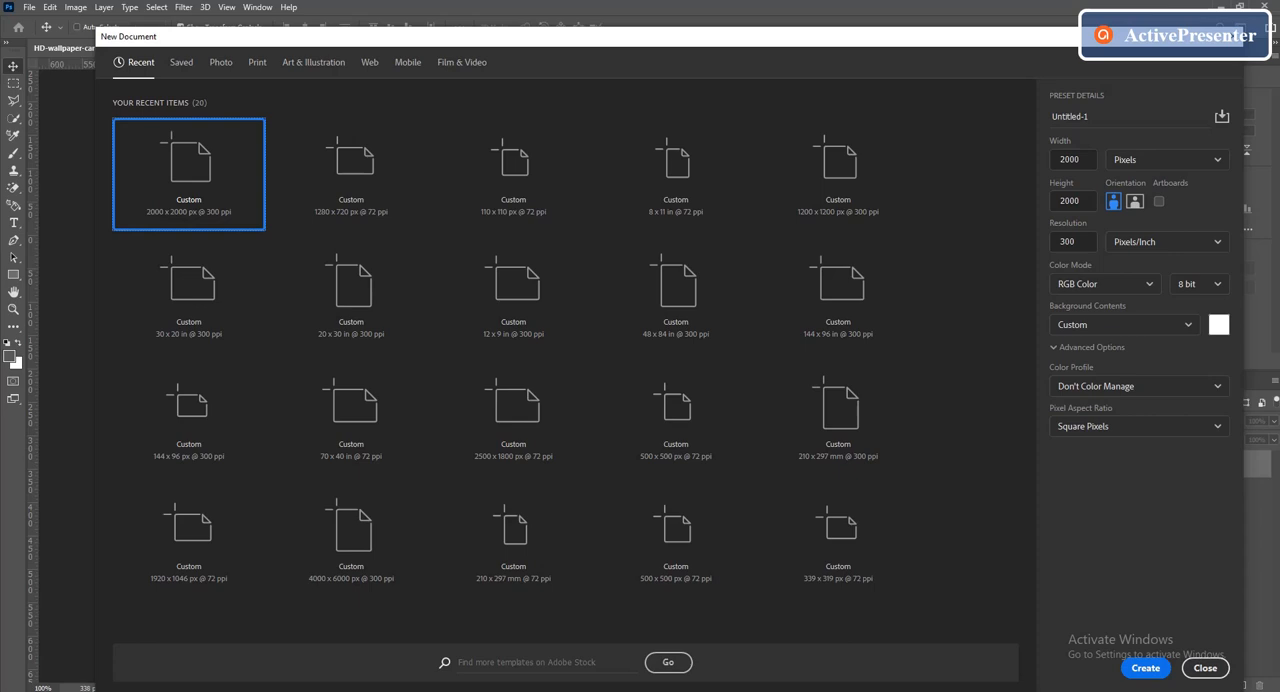
Create a 2000 x 2000 px document at 300 ppi and bring the portrait photo from the other open document into it
click(1146, 668)
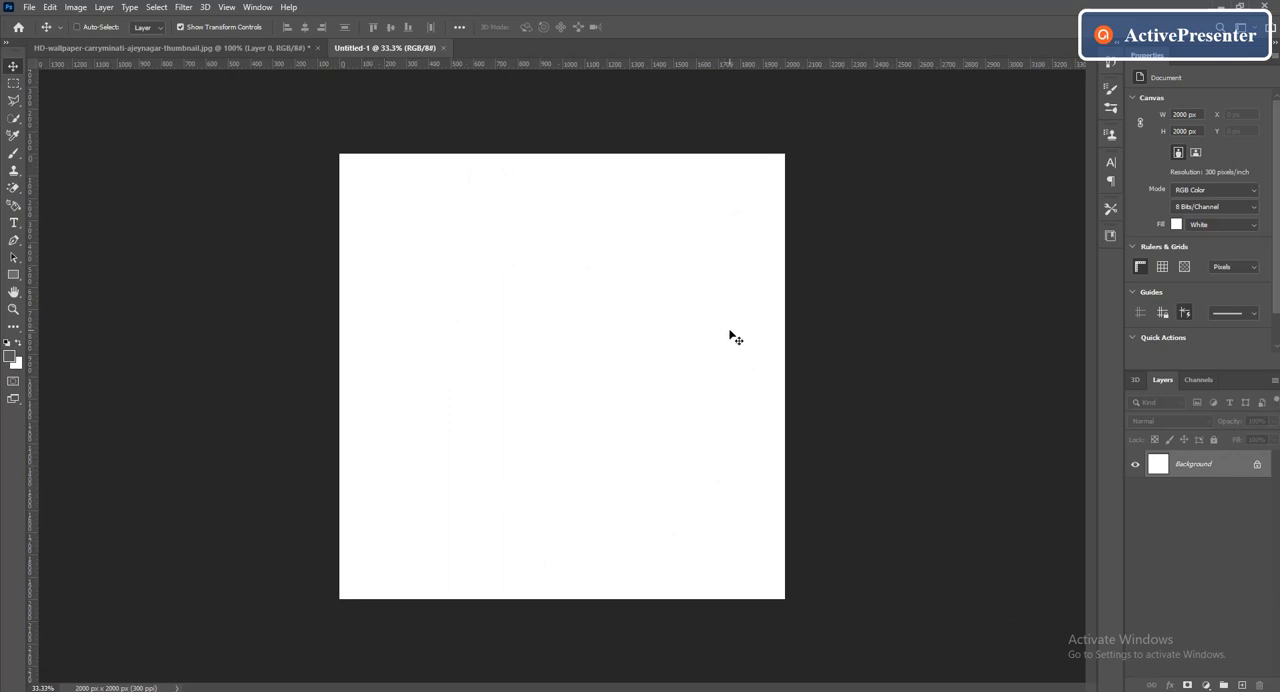
click(241, 47)
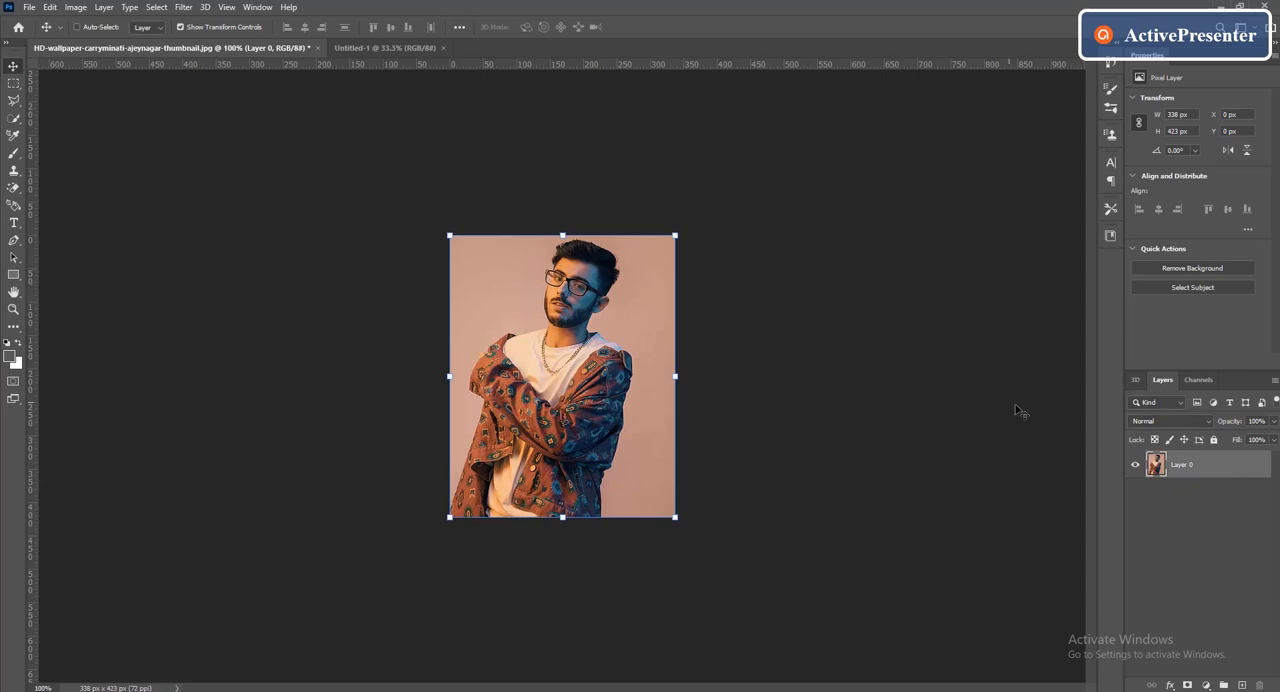
drag(616, 418, 555, 425)
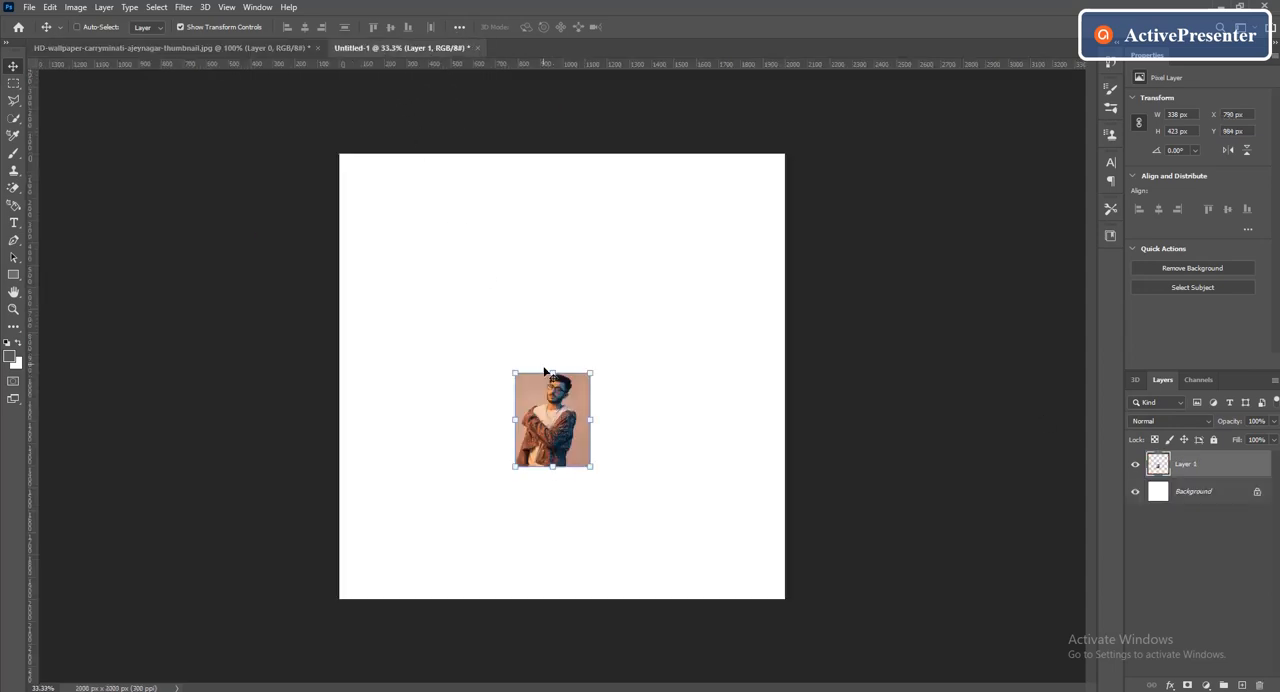
Scale the portrait layer to about 714% and position it so it covers the whole canvas, with its top edge at the canvas's upper edge
key(ctrl+t)
drag(552, 372, 604, 40)
drag(597, 78, 573, 66)
drag(537, 335, 540, 461)
drag(579, 164, 582, 126)
drag(651, 236, 621, 262)
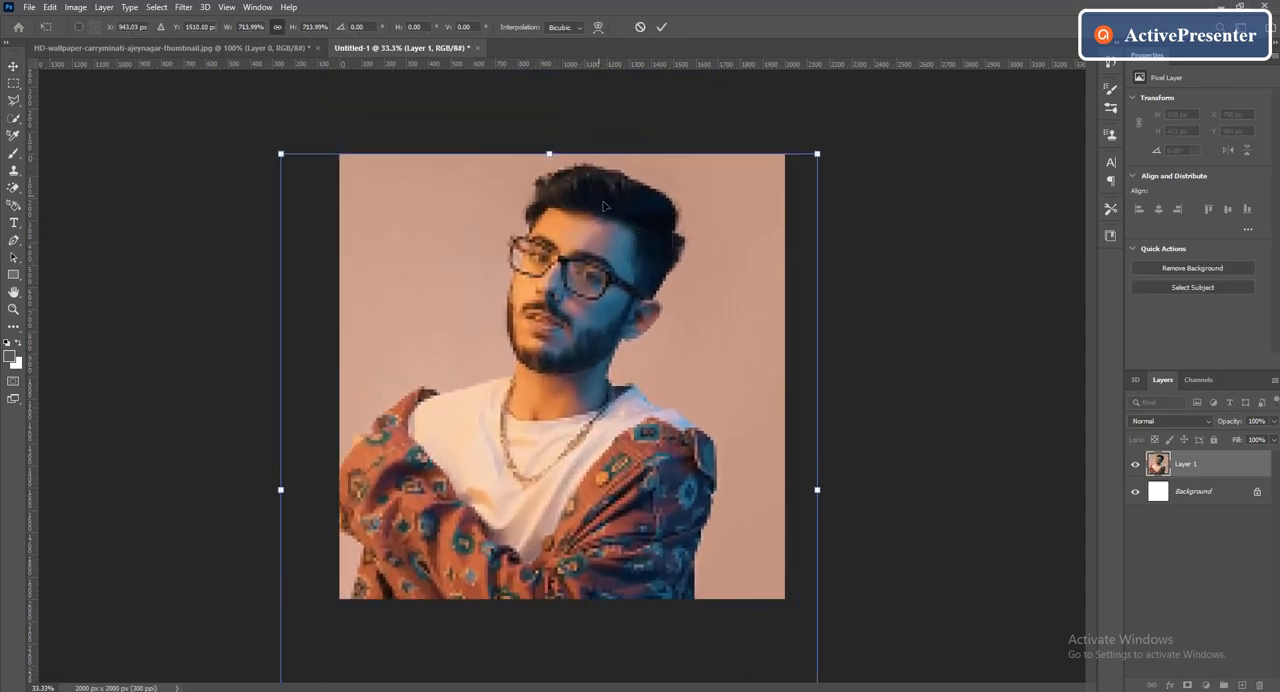
click(661, 27)
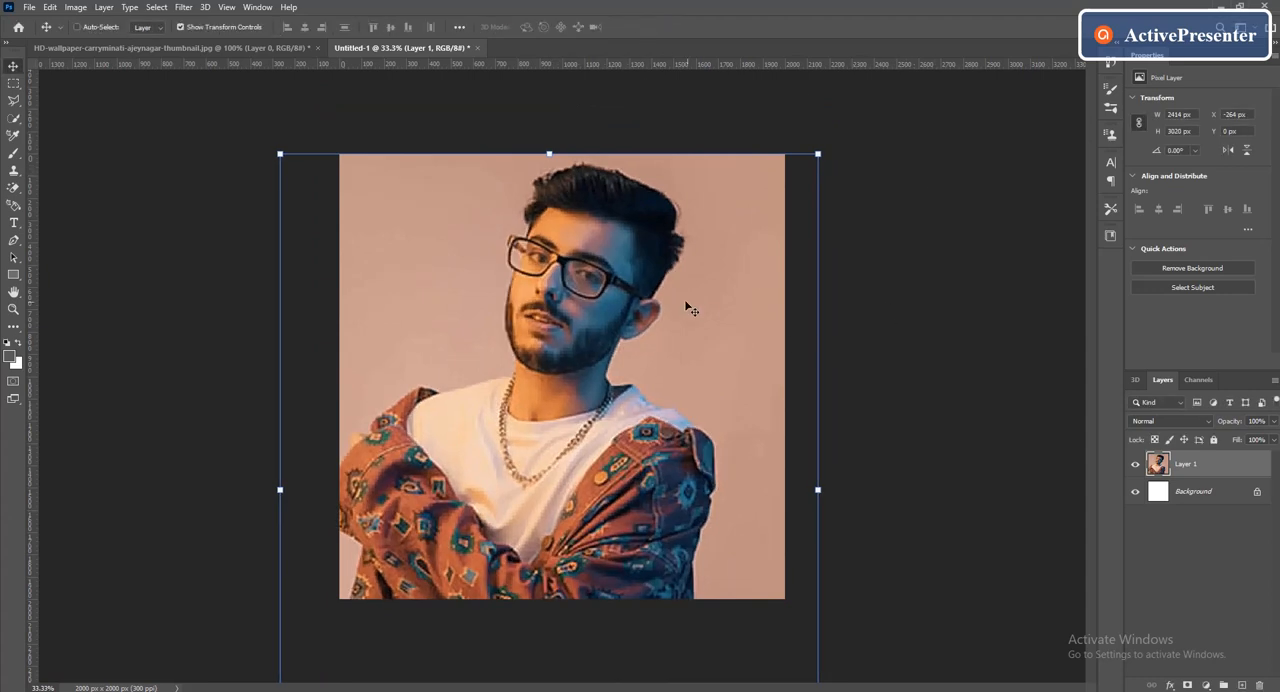
Create a rectangle shape 1000 px wide and 2000 px high over the photo
click(13, 277)
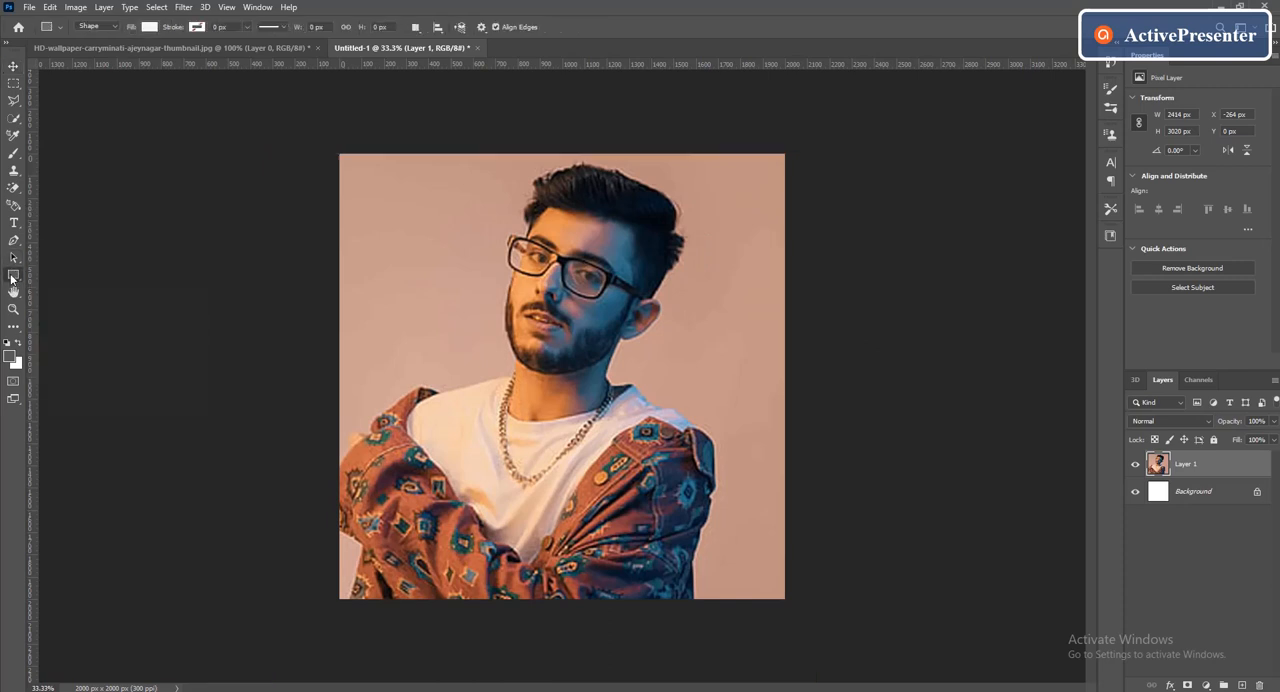
click(341, 258)
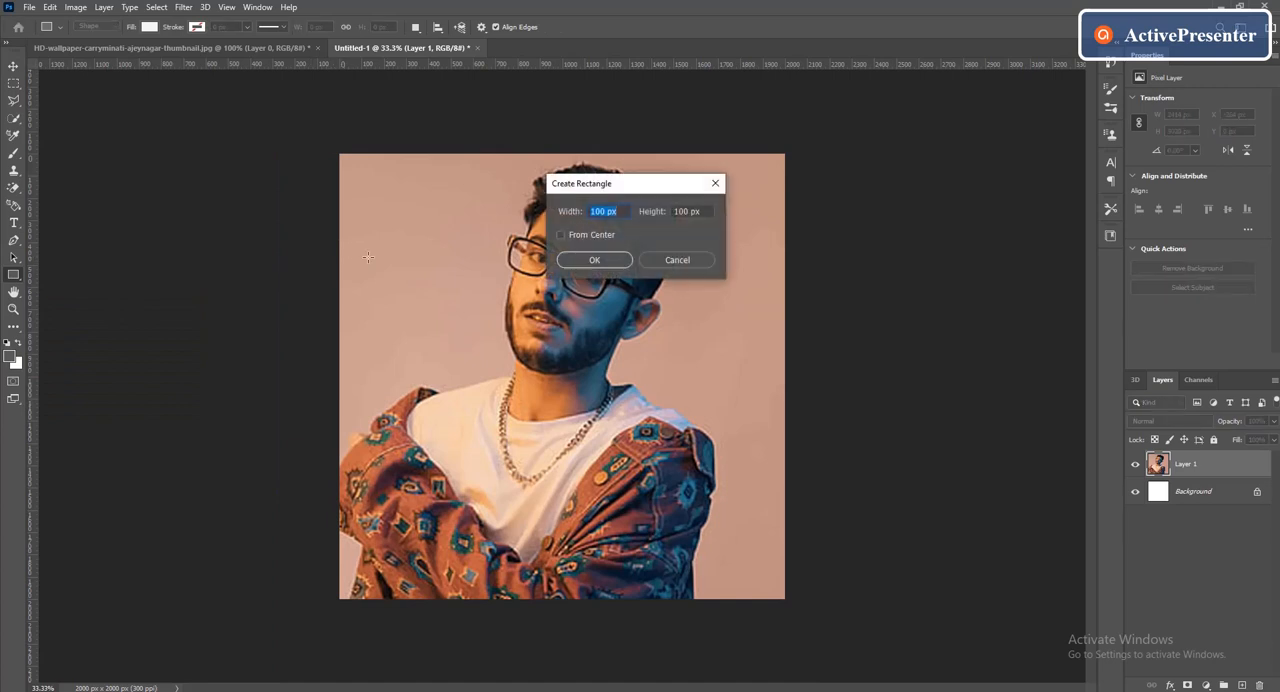
key(BackSpace)
key(Tab)
click(610, 263)
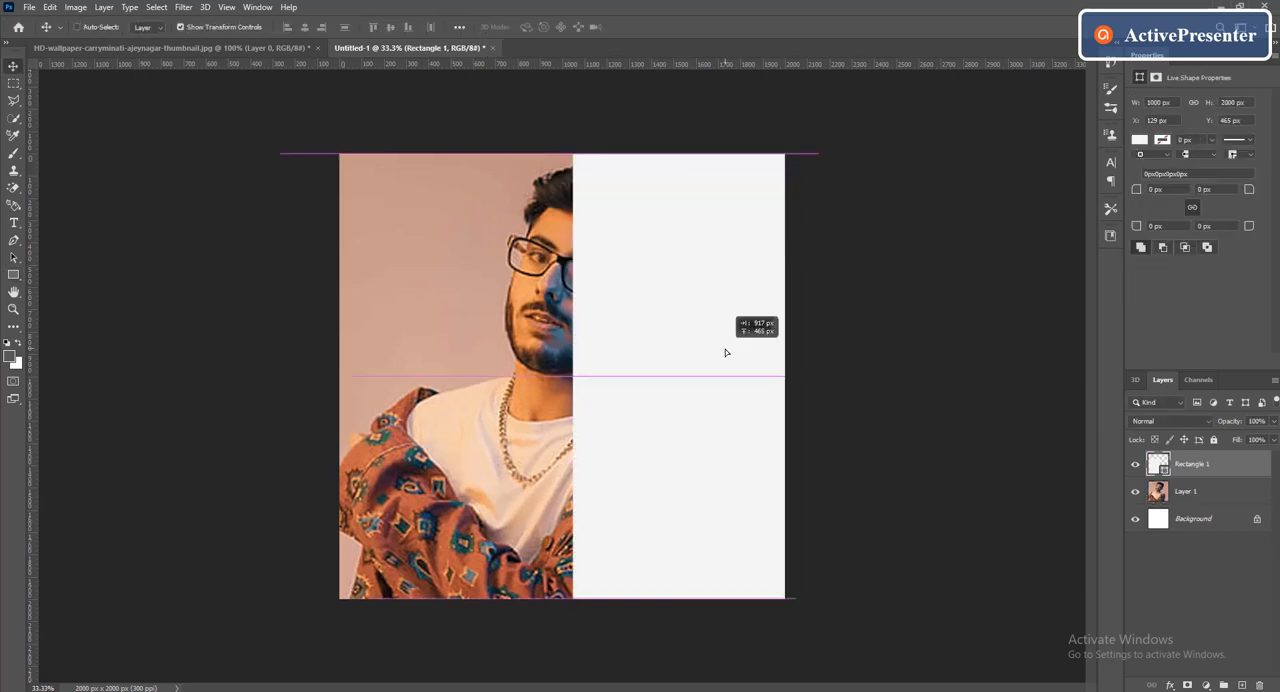
Align the rectangle with the right half of the canvas and fill it with black
drag(725, 351, 680, 355)
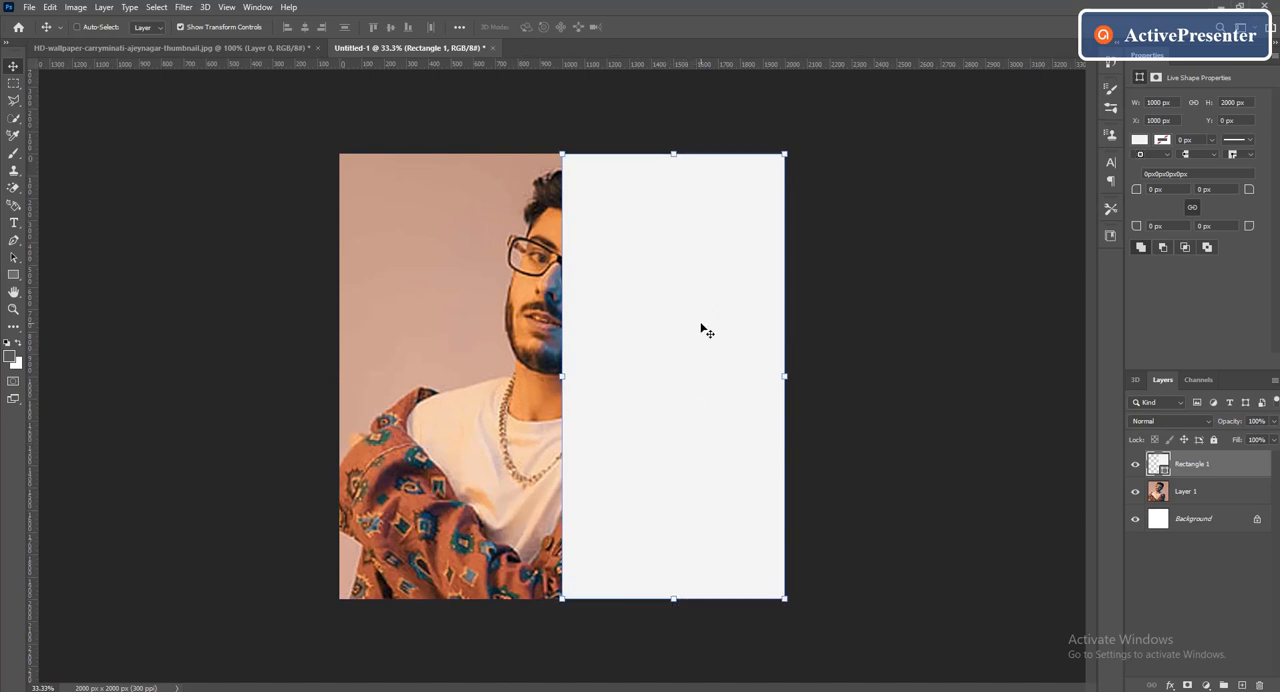
click(1139, 139)
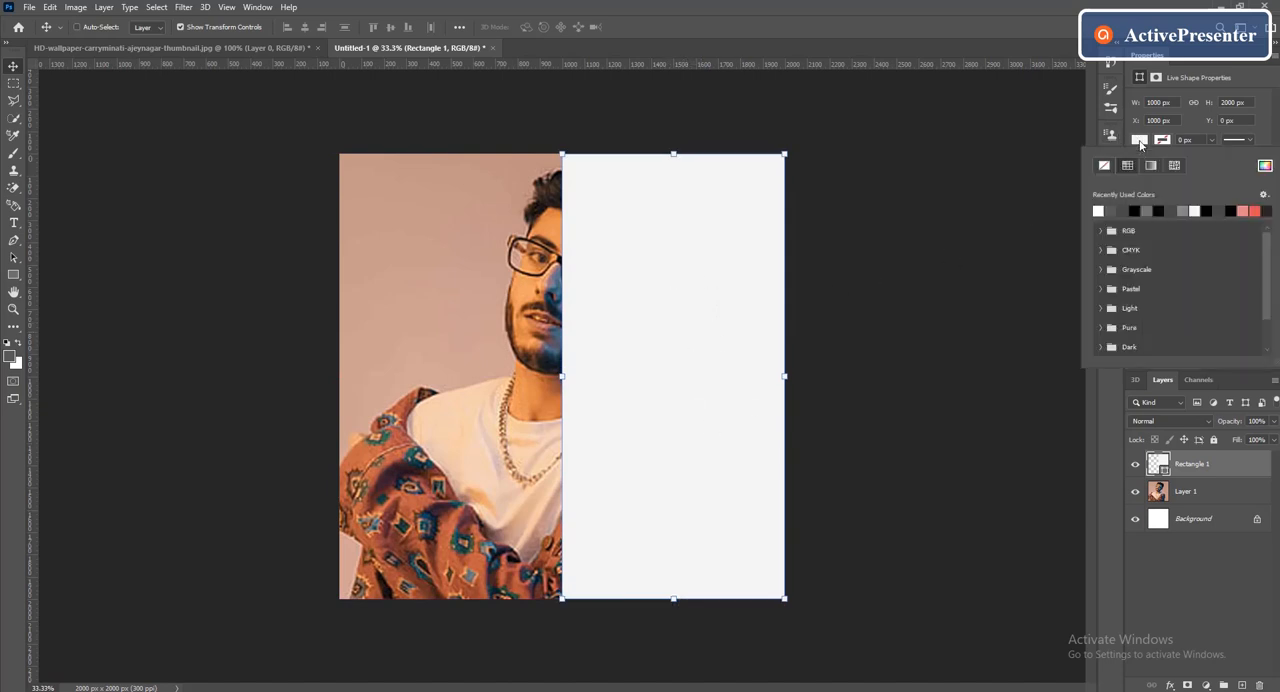
click(1138, 208)
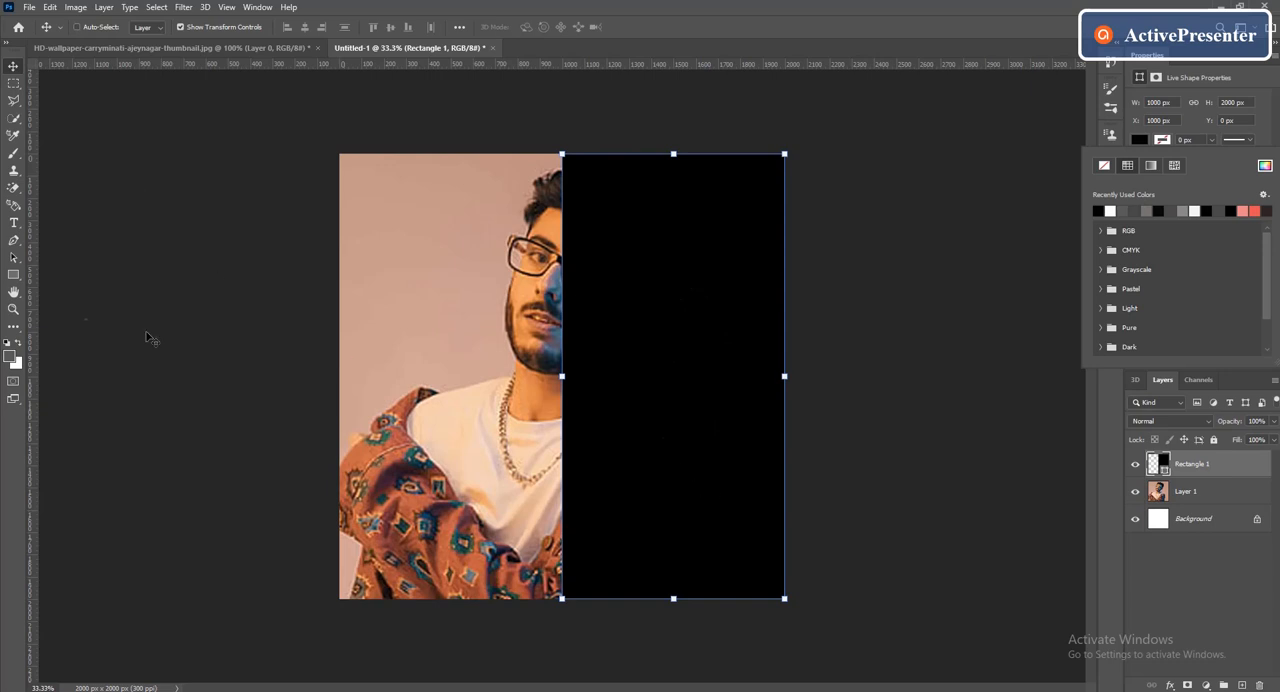
Set up the Type tool with Strong anti-aliasing and a white text colour
click(14, 226)
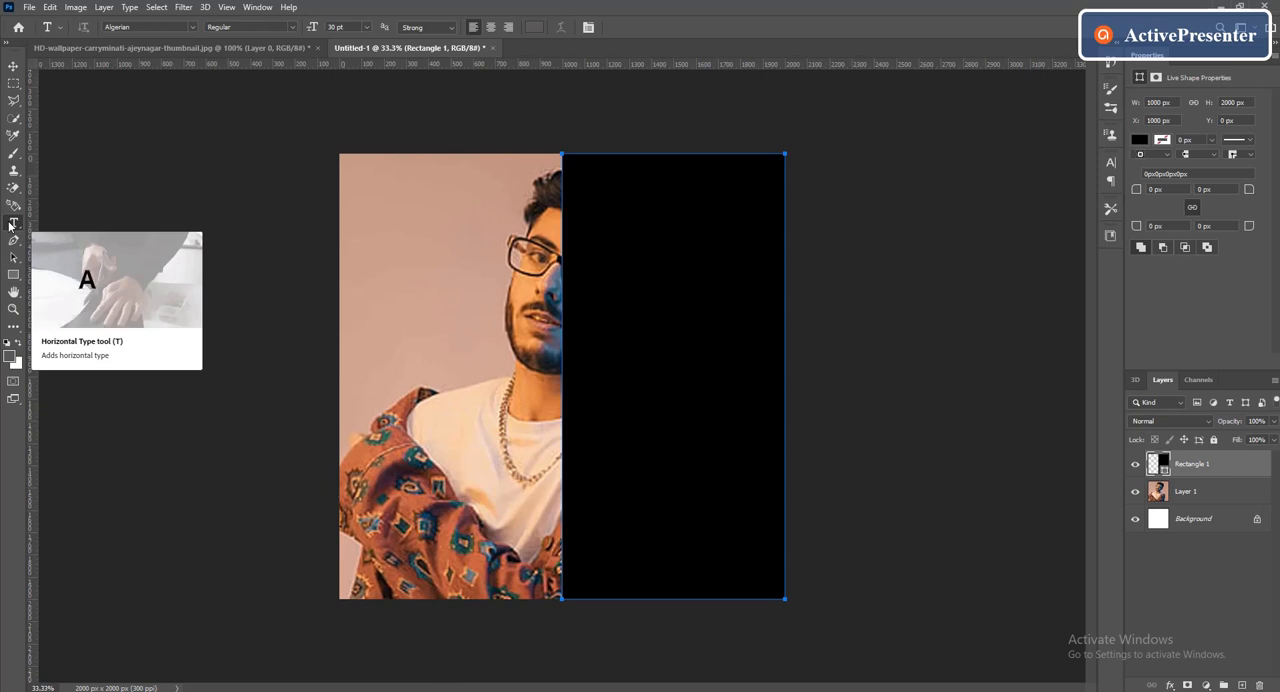
click(194, 27)
click(195, 28)
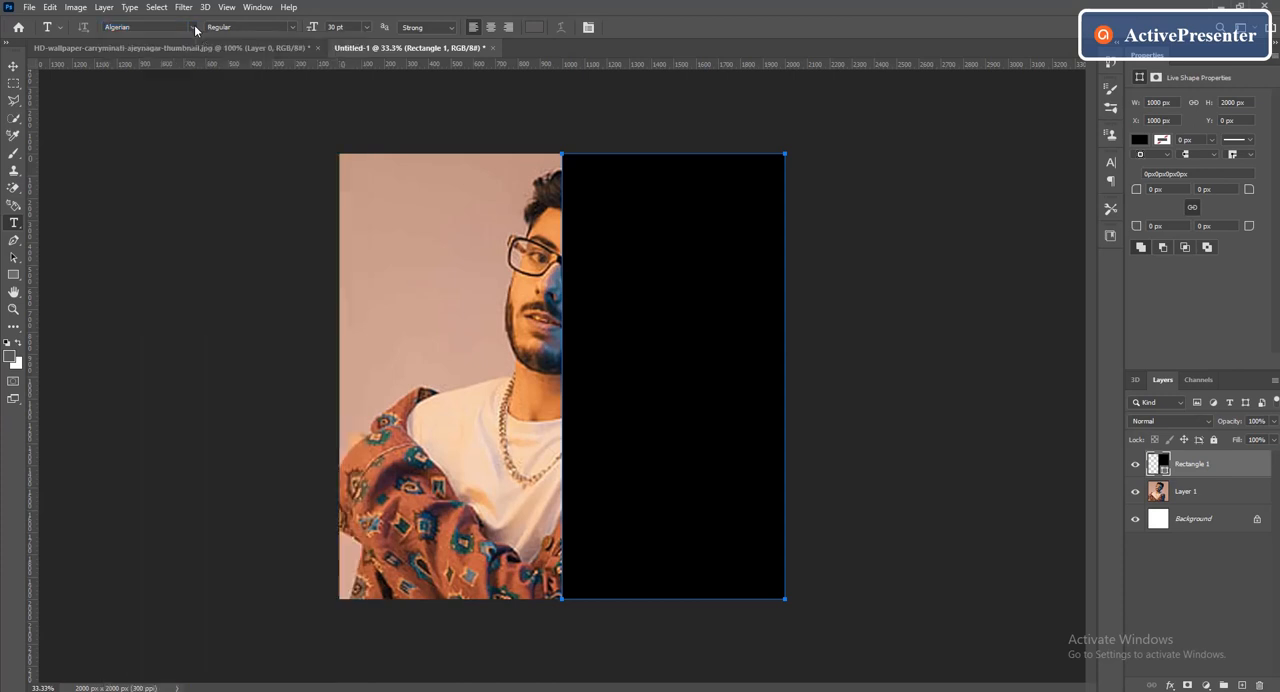
click(455, 30)
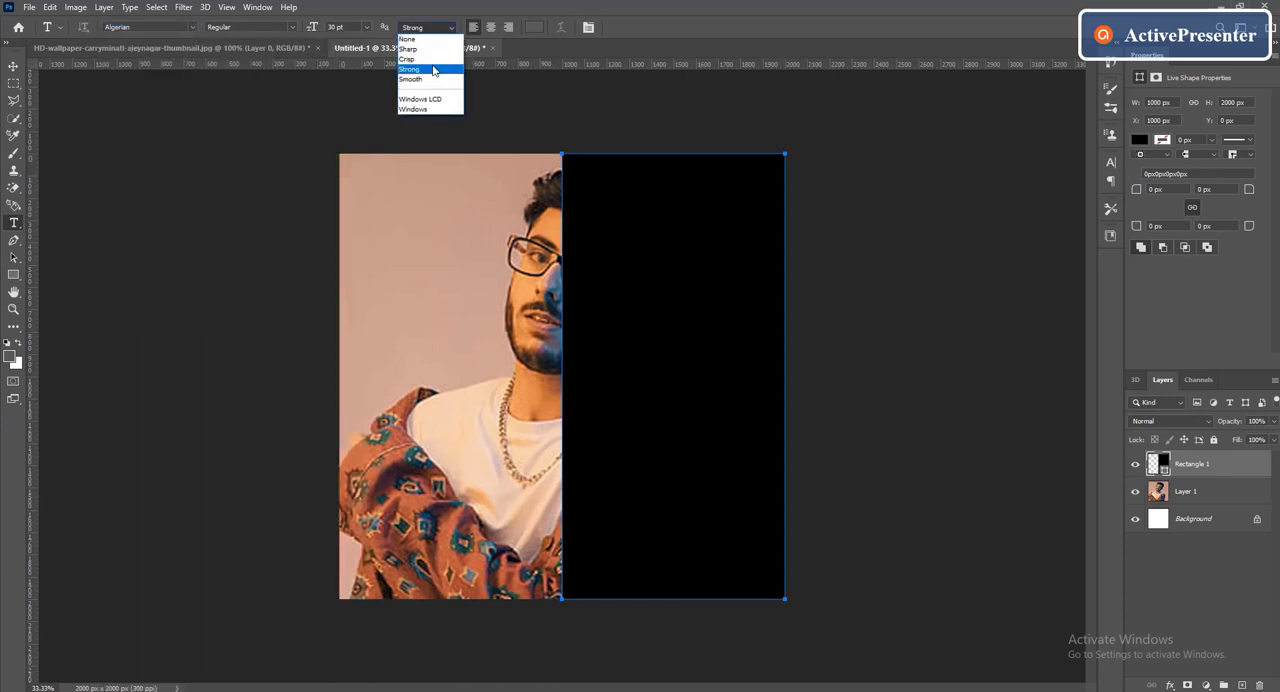
click(433, 70)
click(535, 27)
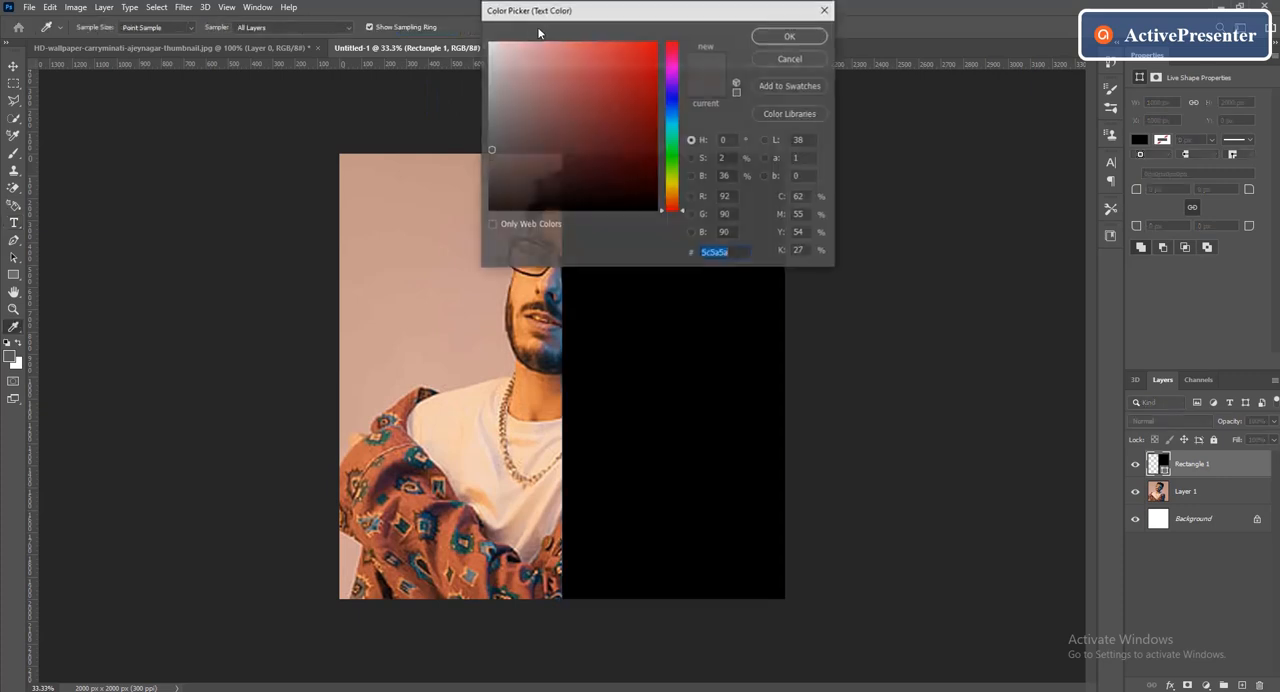
click(494, 48)
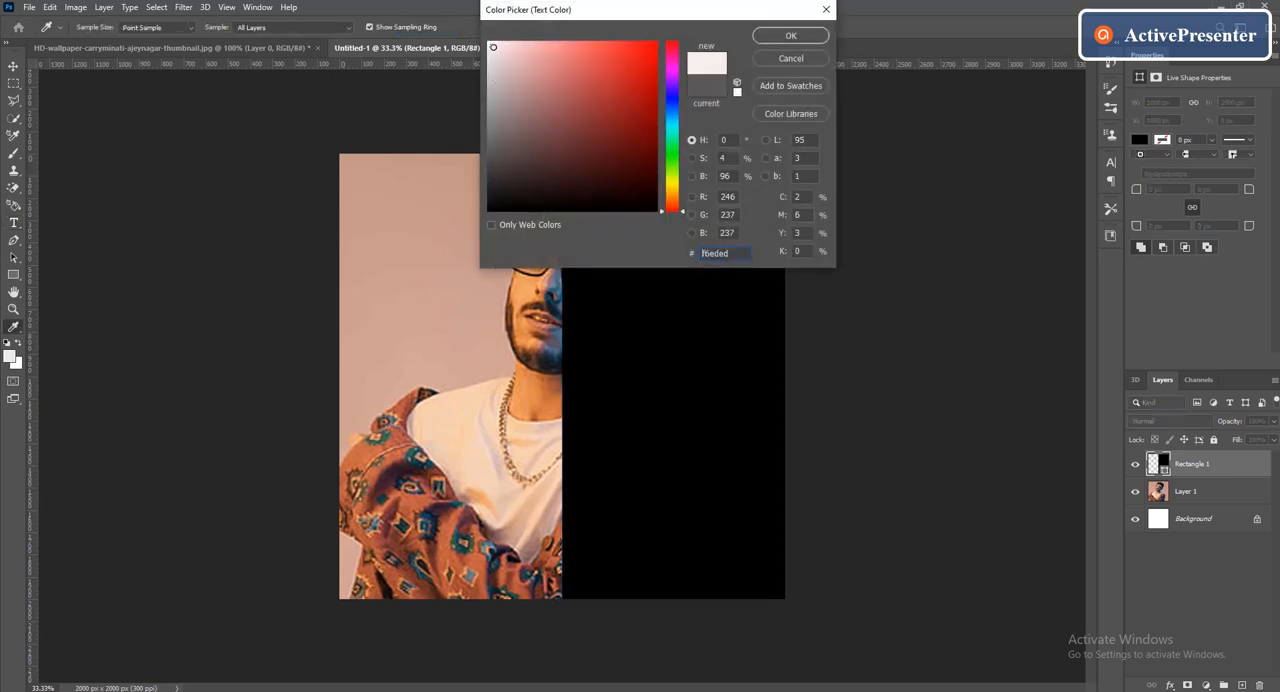
click(489, 44)
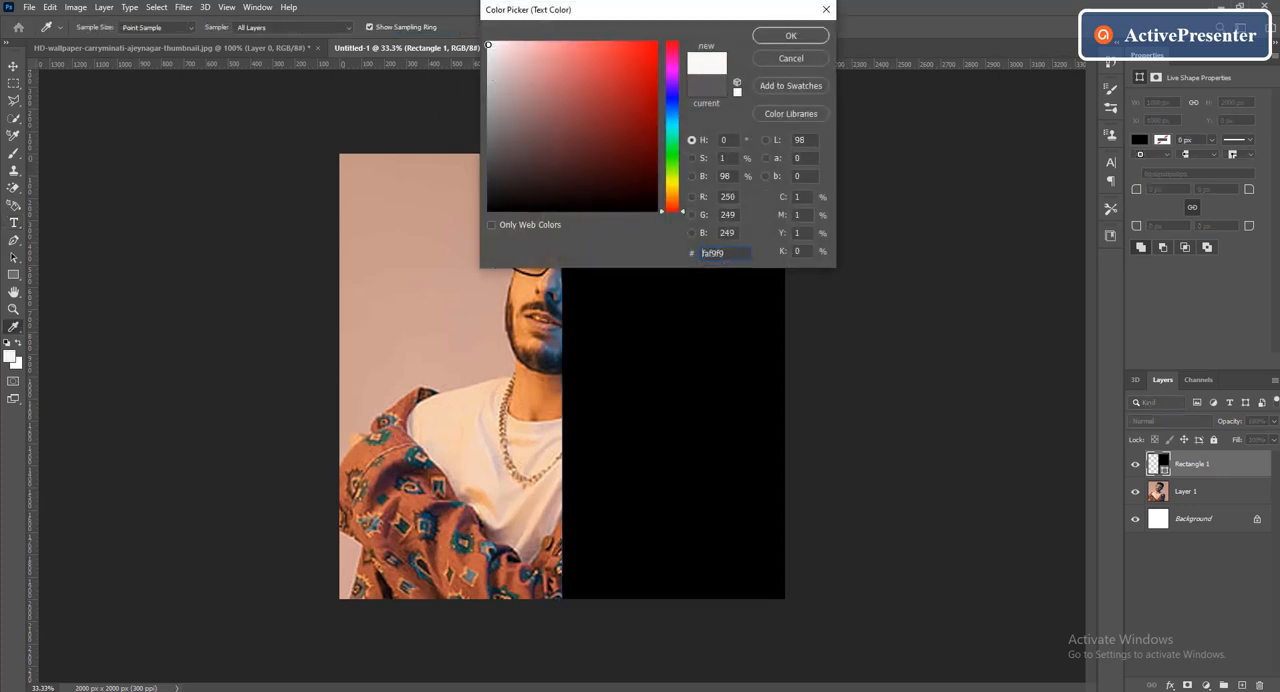
click(768, 39)
Add a text box over the black rectangle reading "WORK HARD DREAM BIG"
click(574, 214)
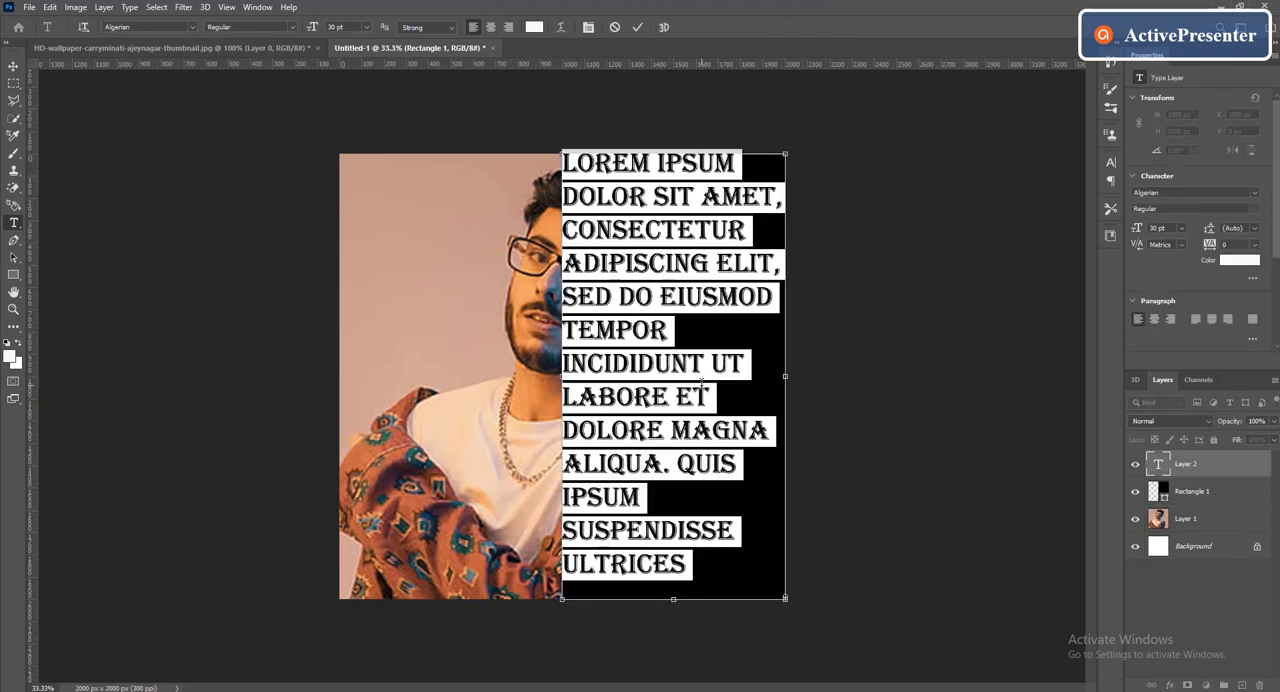
key(BackSpace)
text(WOR)
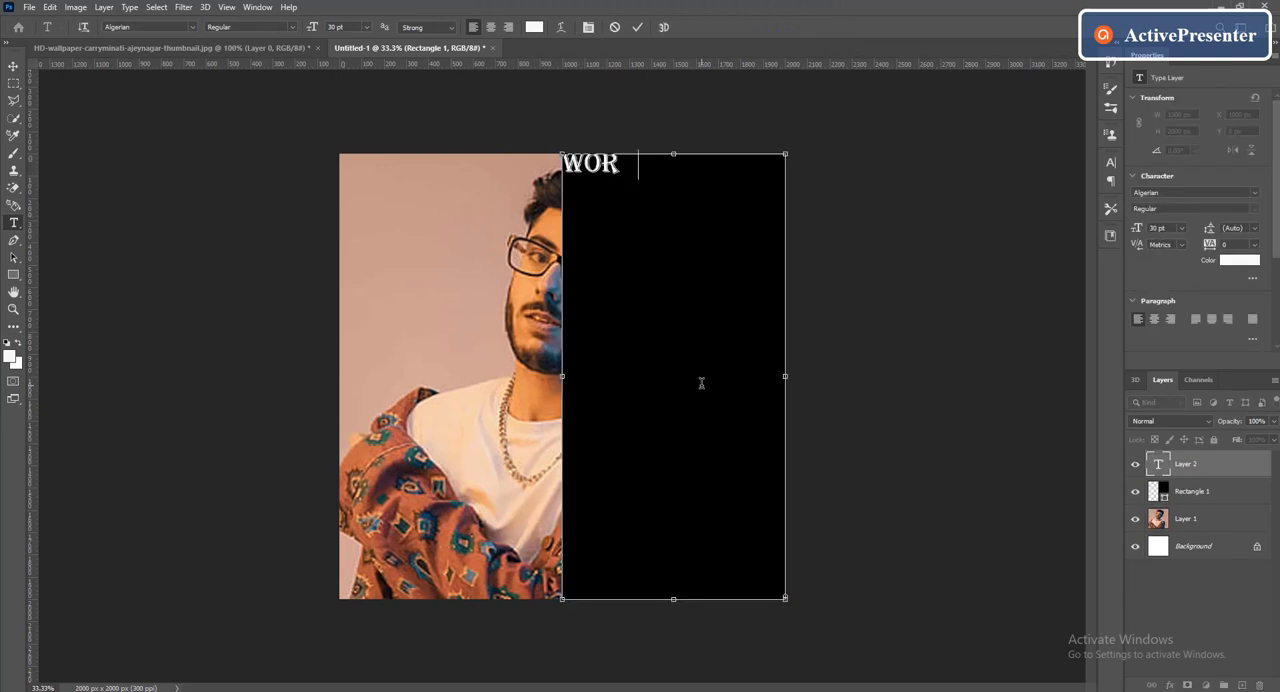
text(K HARD DREAM )
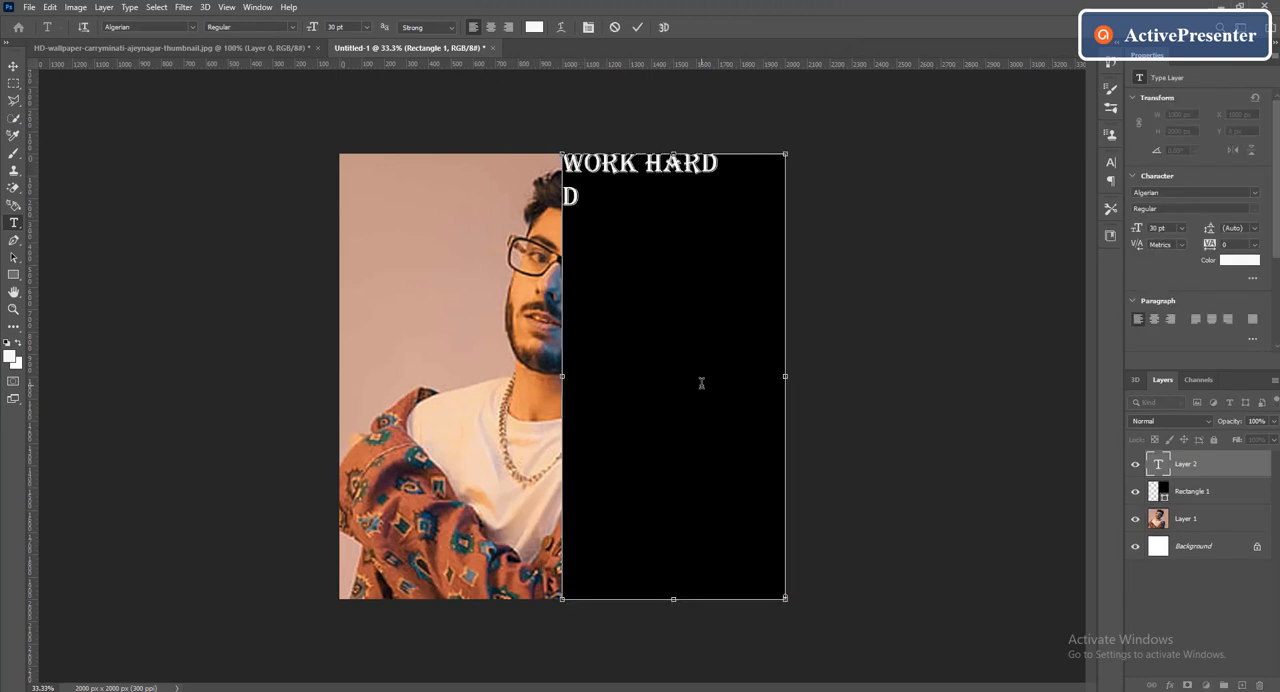
text(BIG)
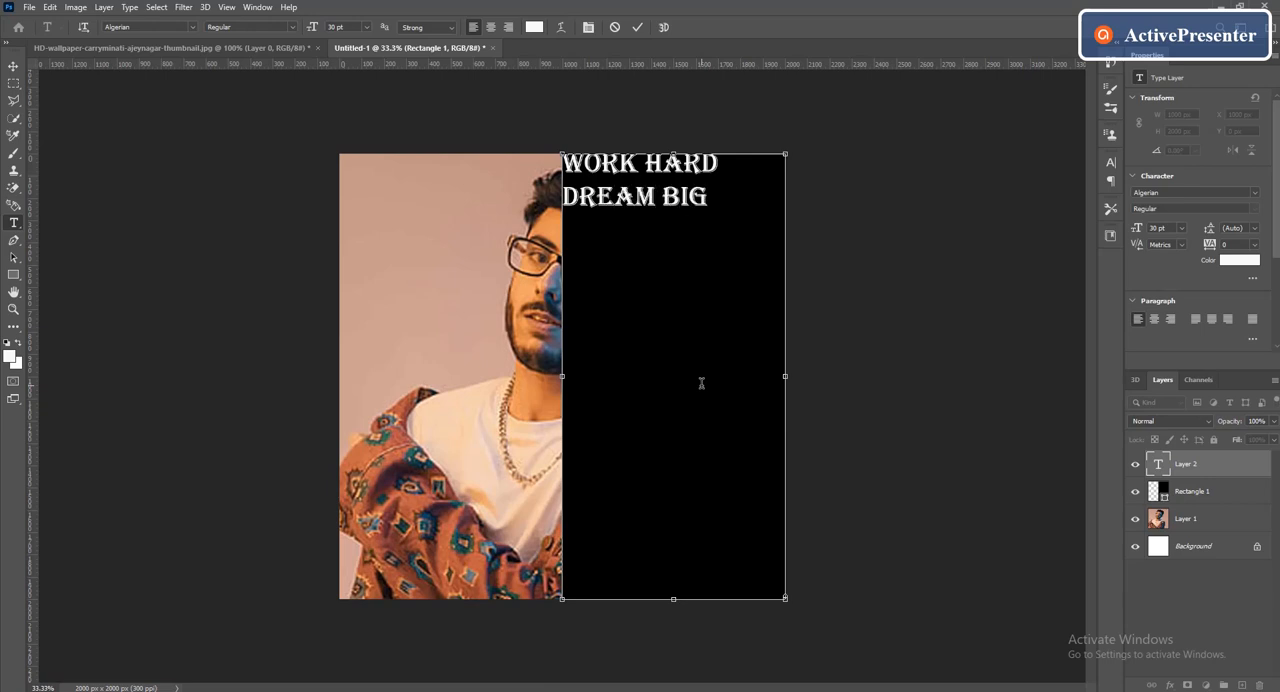
Break the text into four lines with one word on each: WORK, HARD, DREAM, BIG
click(638, 165)
key(Return)
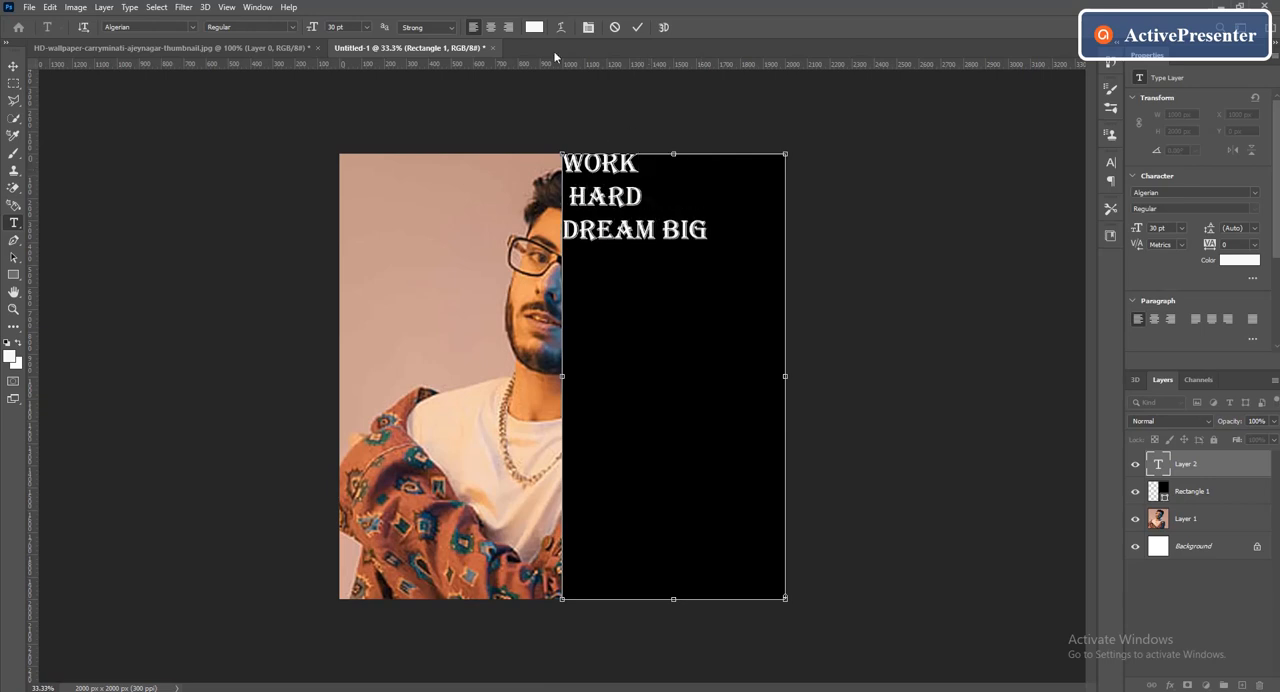
key(Delete)
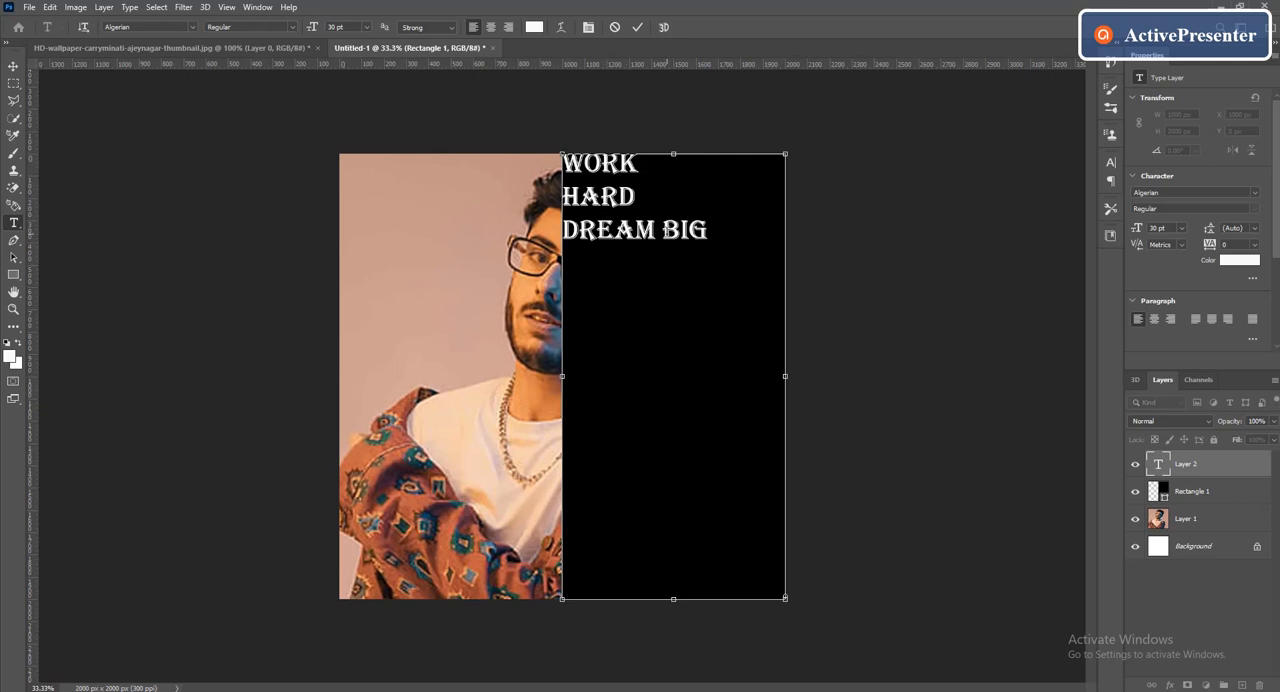
click(638, 231)
key(Return)
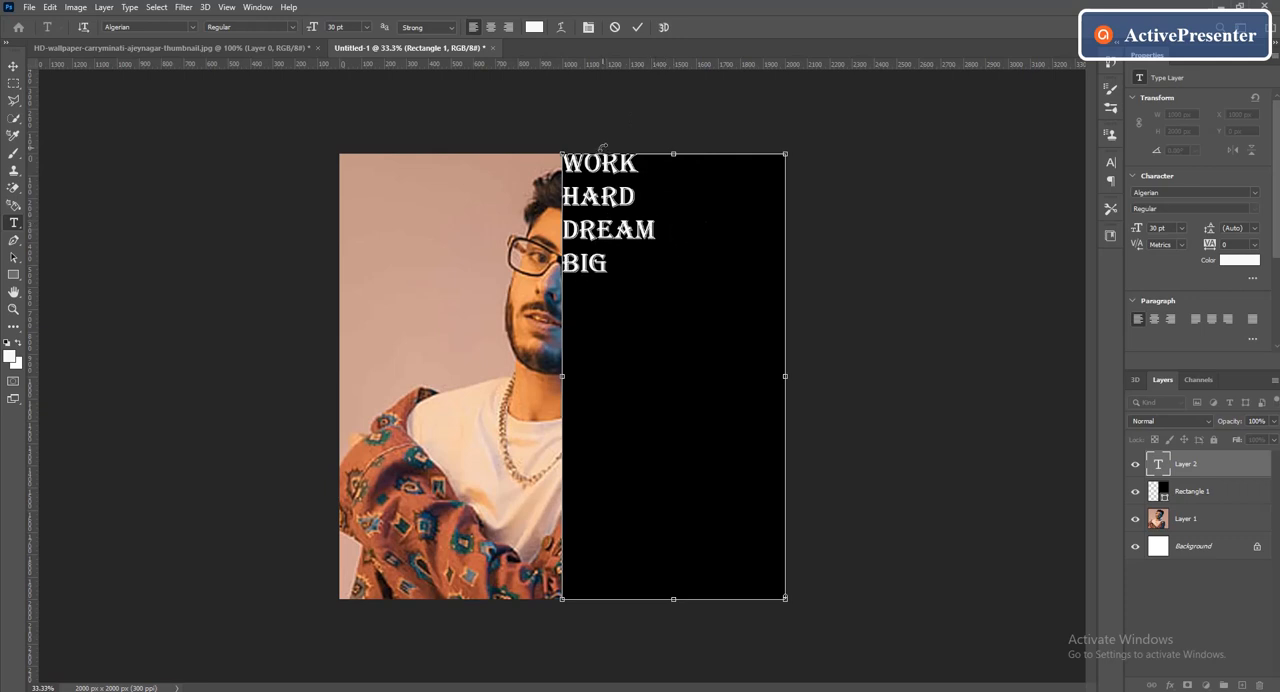
click(637, 27)
Enlarge the four-line text to about 208% and place it on the black half, starting at the rectangle's inner edge
click(13, 66)
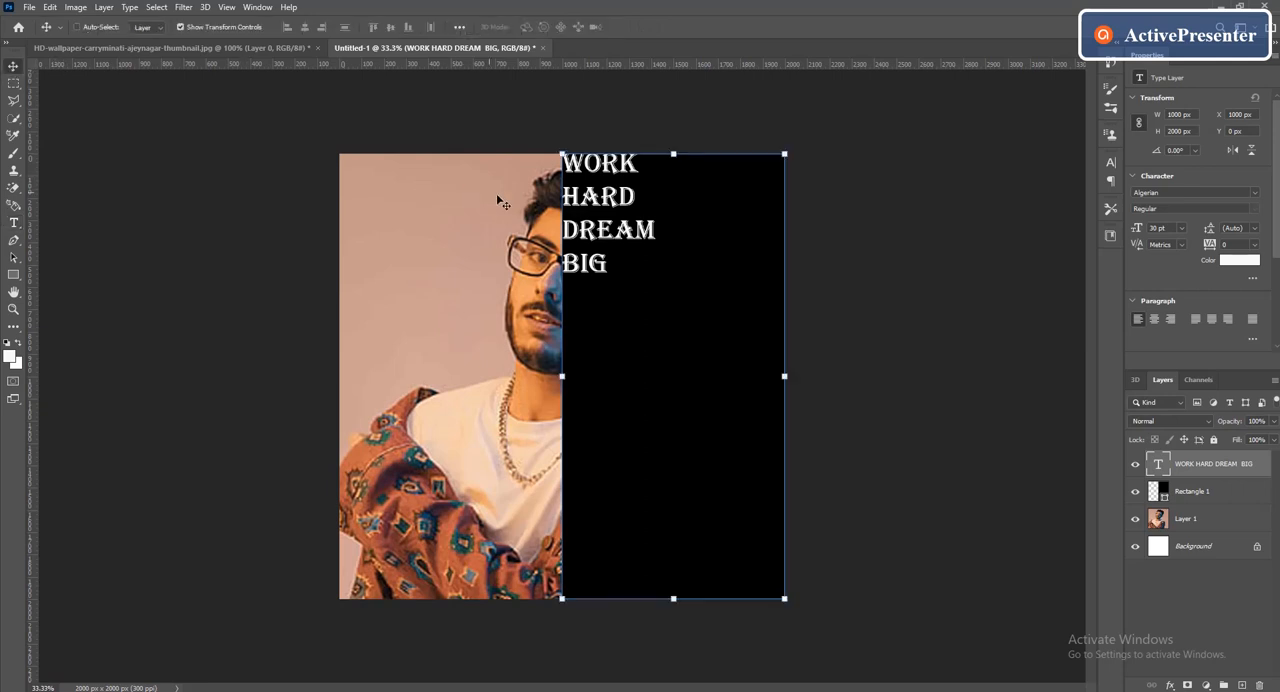
drag(597, 200, 742, 122)
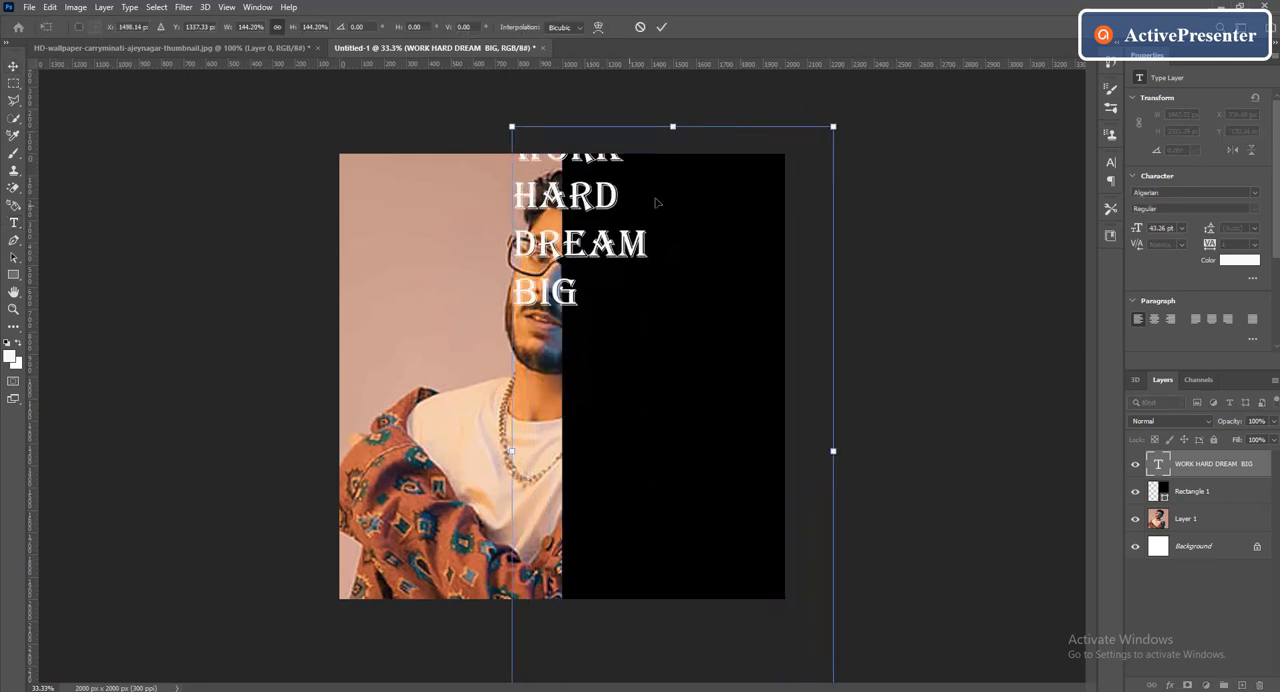
drag(620, 226, 672, 360)
drag(721, 257, 722, 120)
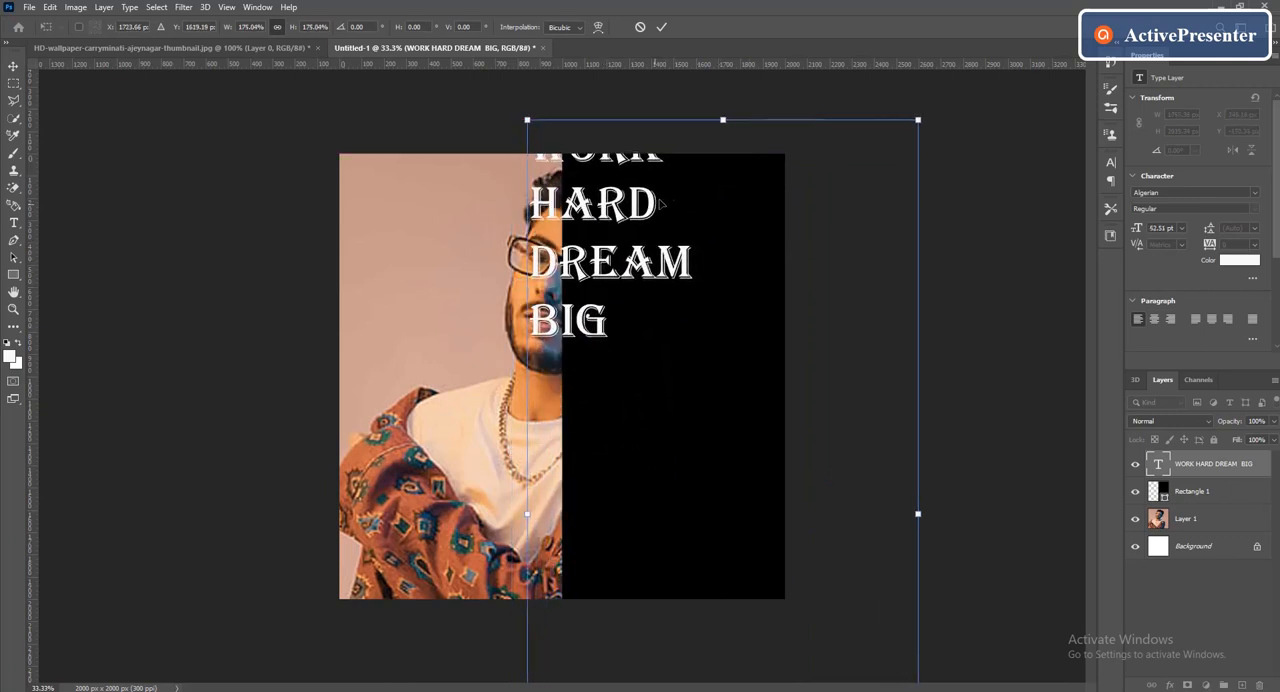
drag(624, 220, 708, 300)
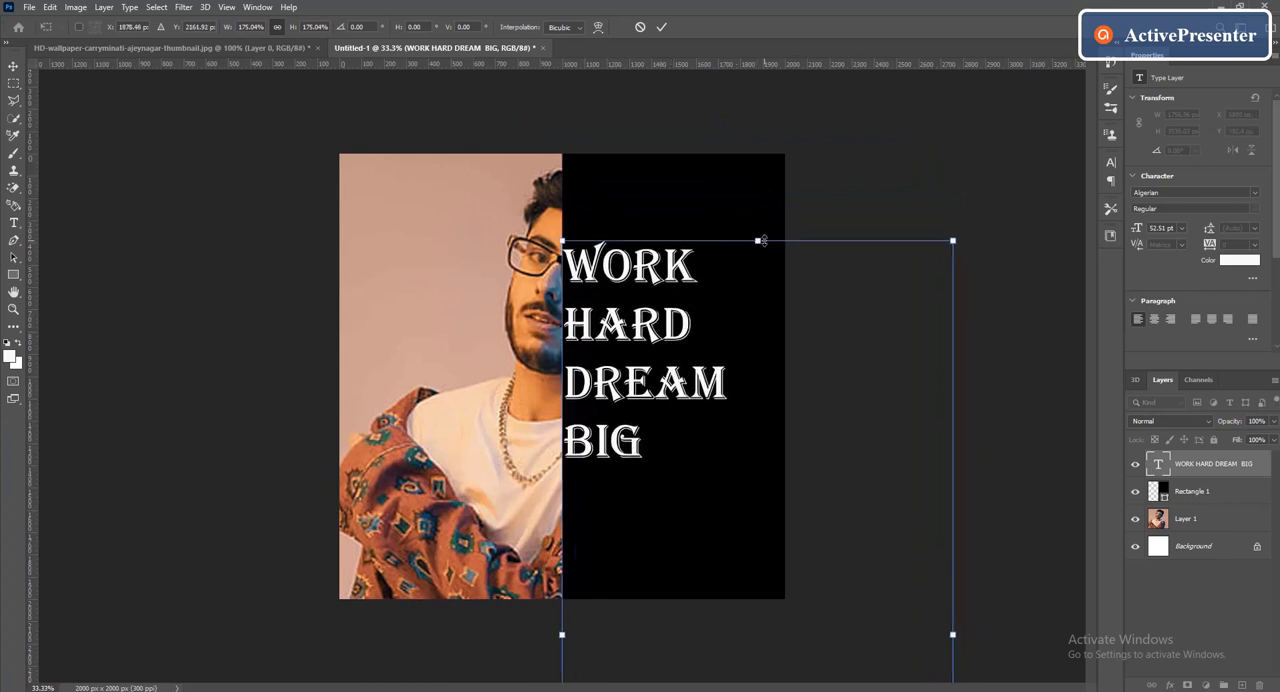
drag(760, 240, 890, 100)
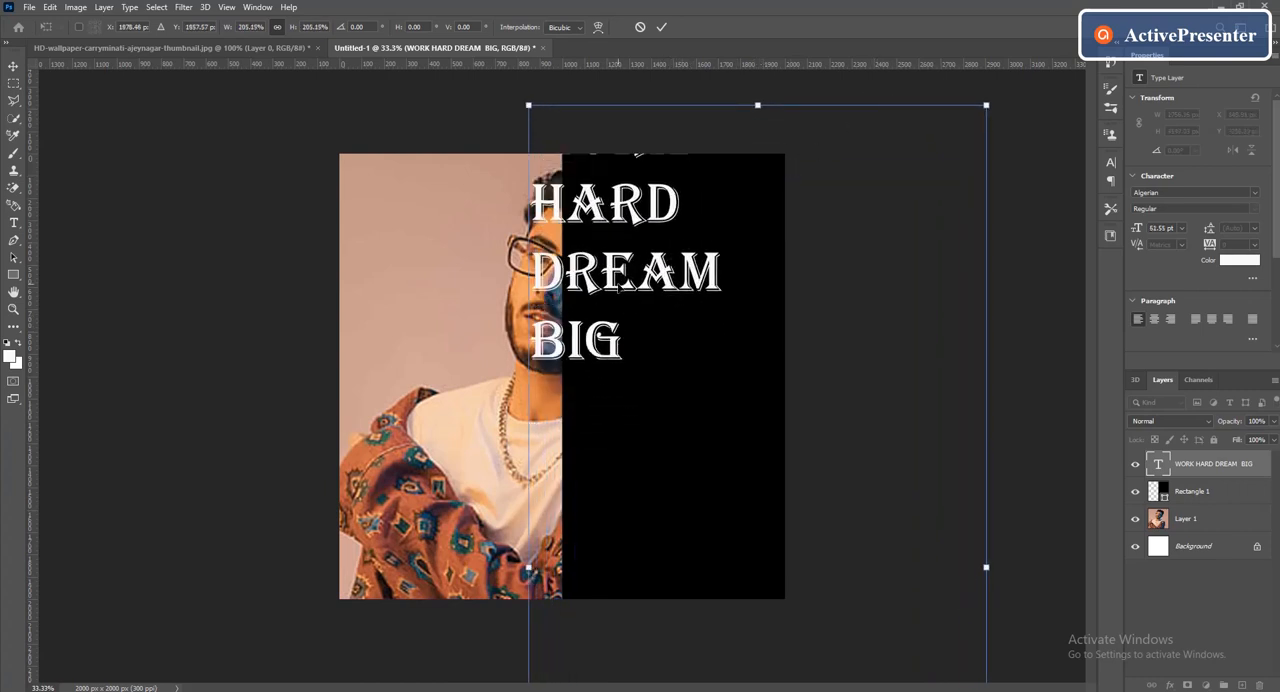
drag(610, 282, 644, 404)
drag(634, 225, 632, 213)
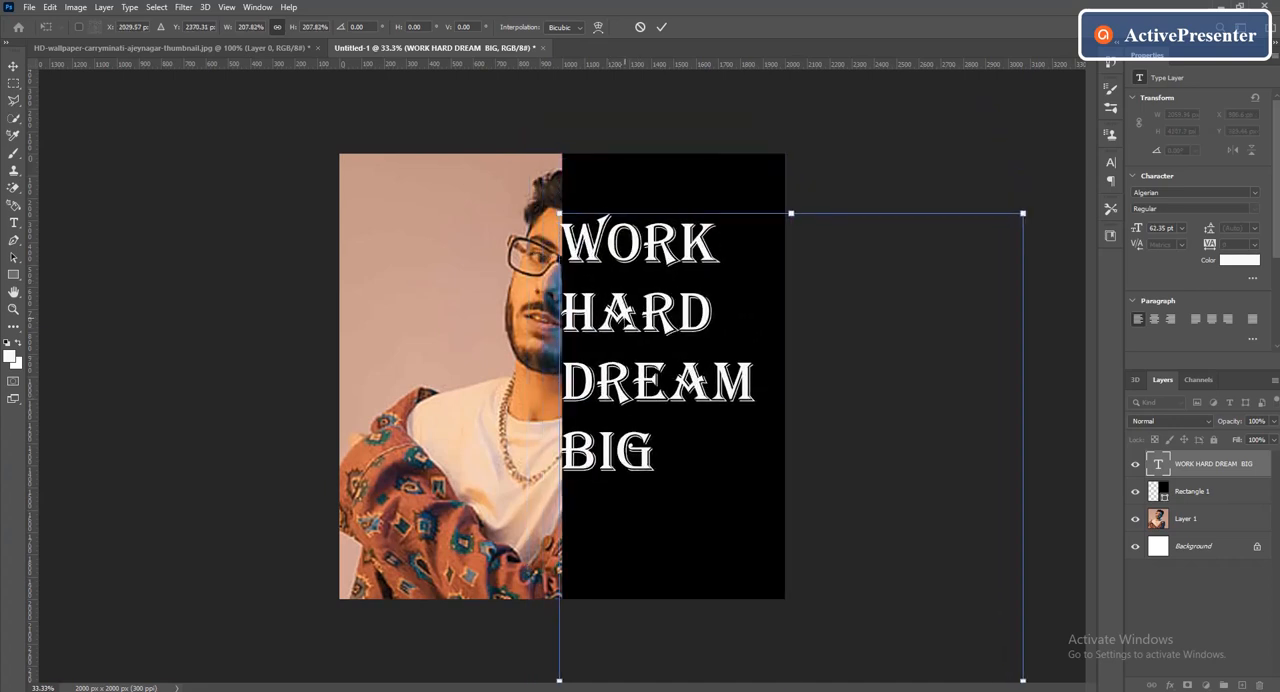
drag(659, 293, 663, 318)
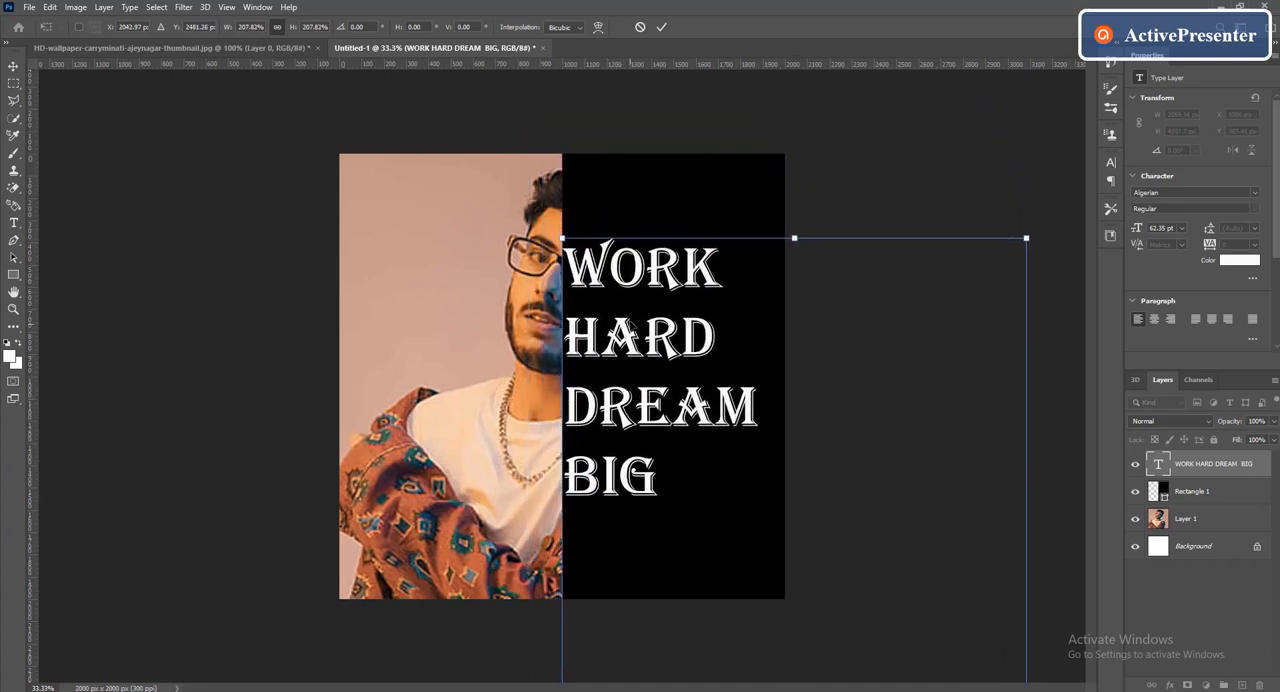
click(662, 27)
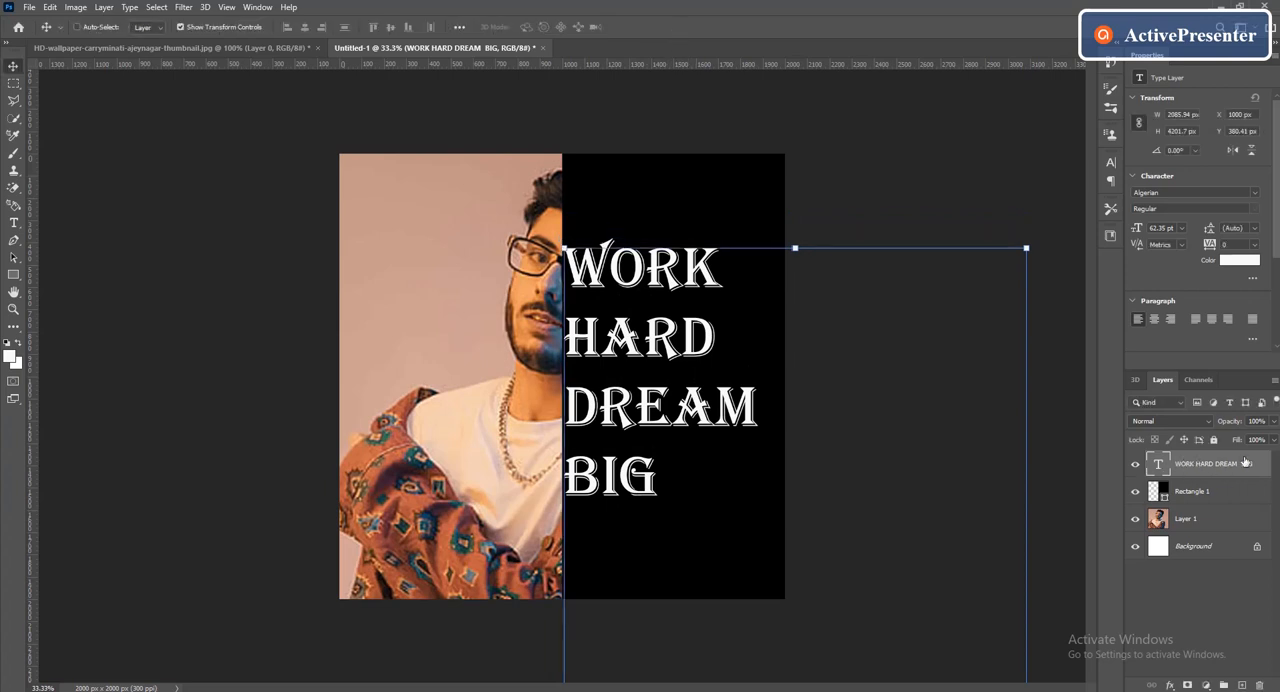
In the text layer's blending options, set the fill opacity to 0% and the knockout to Shallow
right_click(1211, 462)
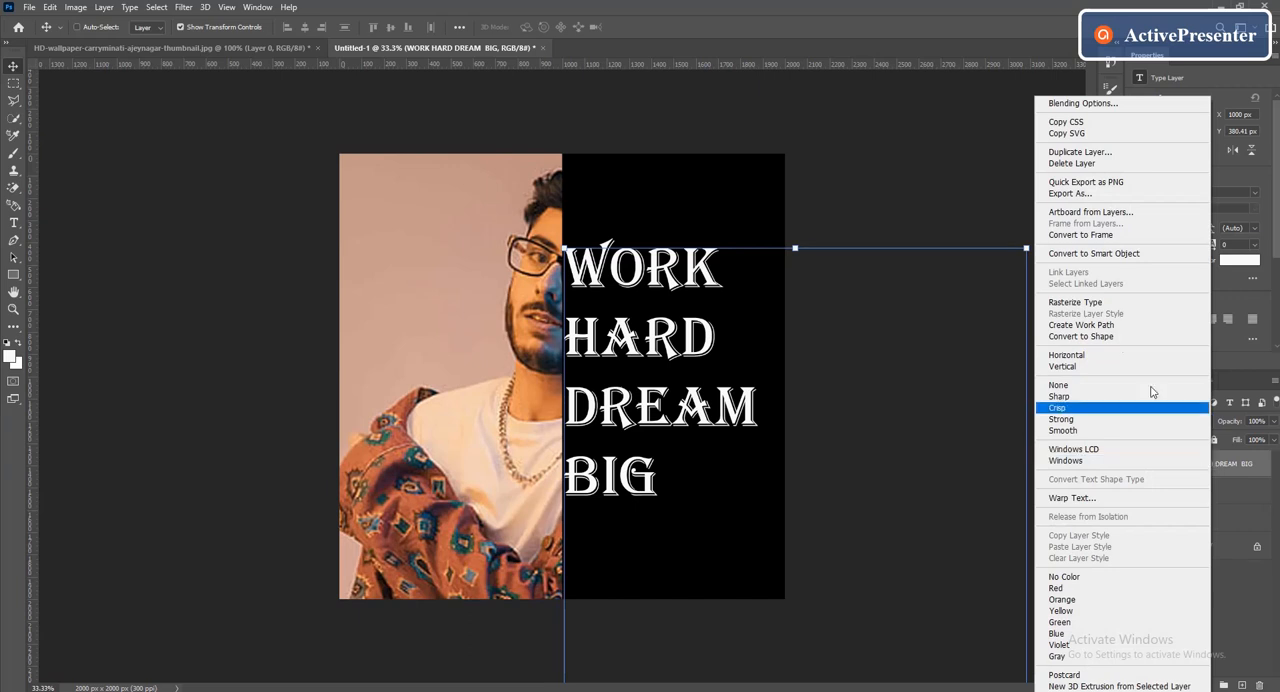
click(1076, 102)
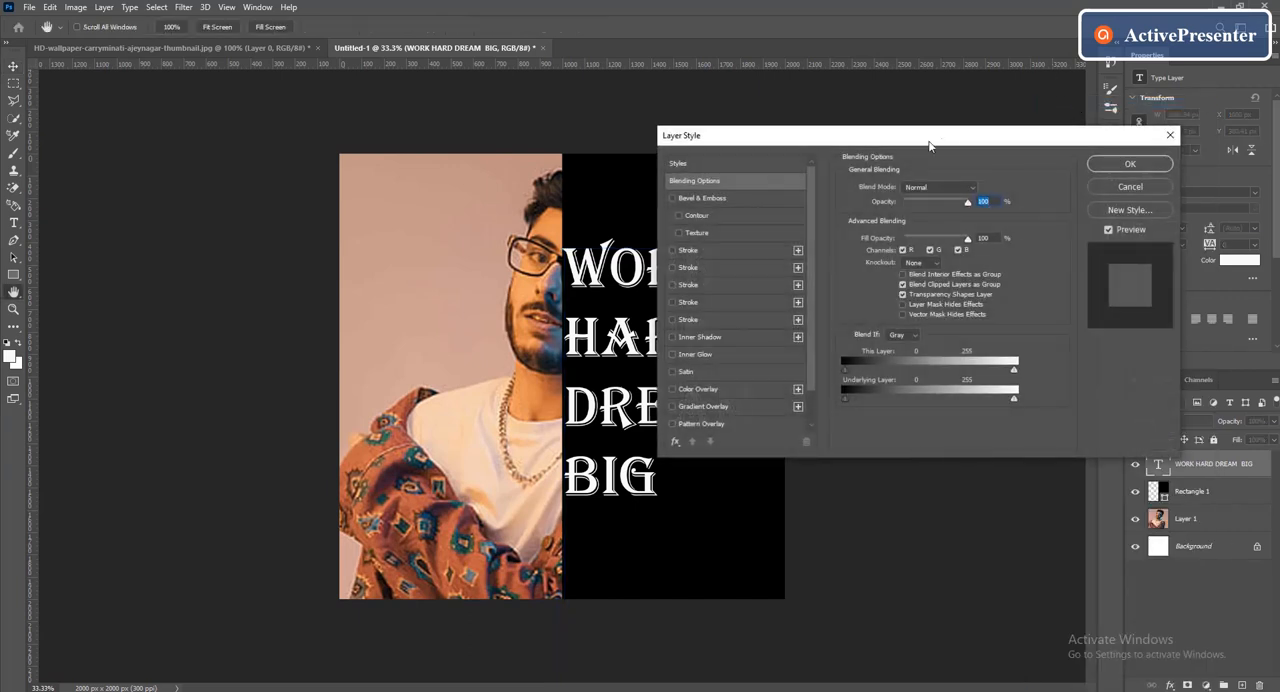
drag(913, 139, 898, 132)
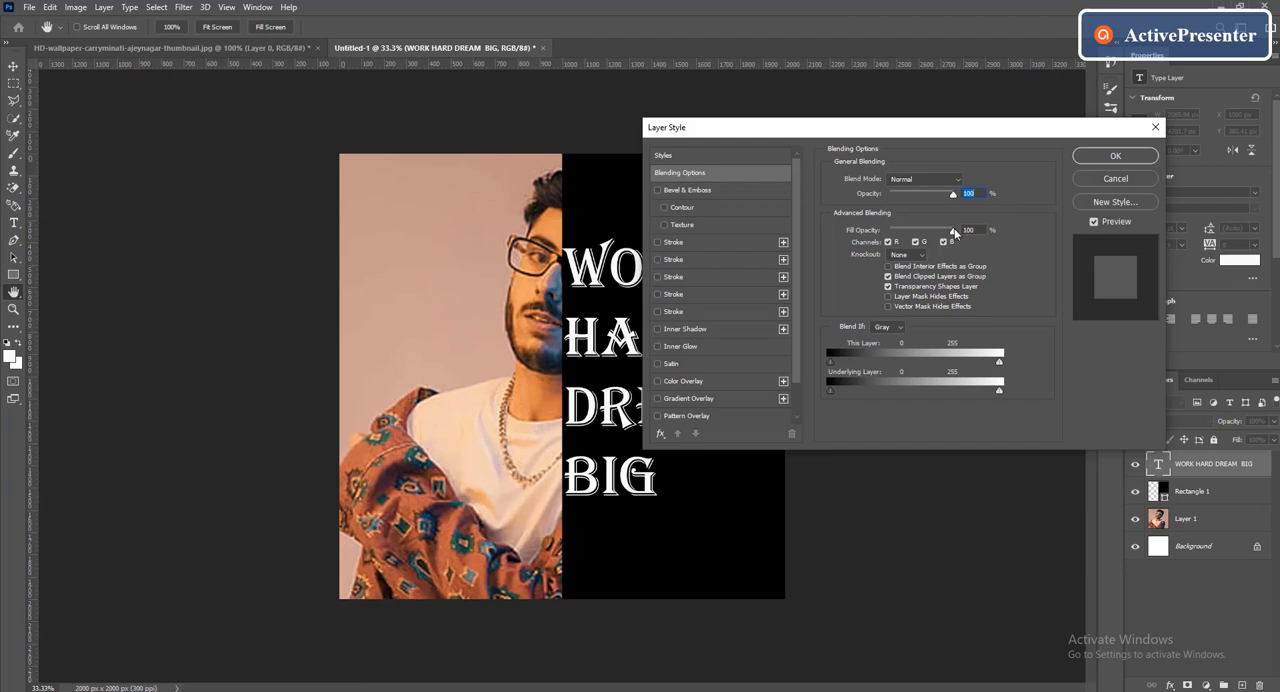
drag(952, 230, 889, 232)
click(921, 257)
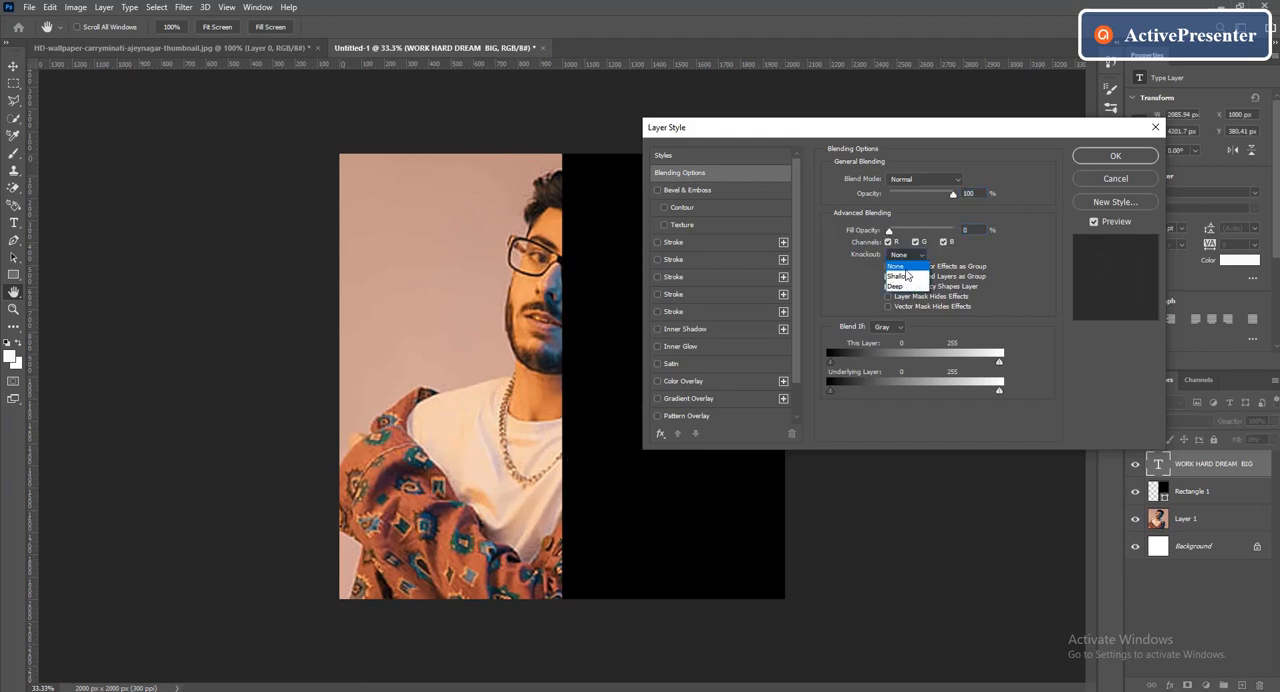
click(906, 270)
click(1127, 160)
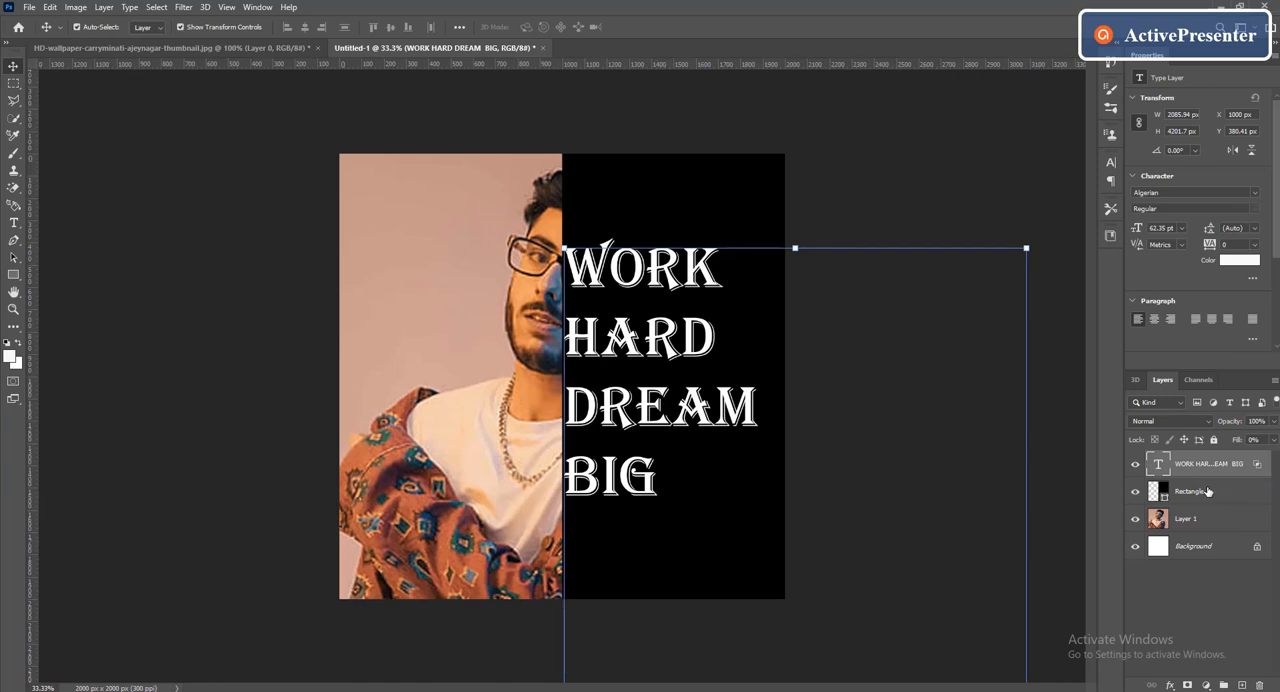
Group the WORK HARD DREAM BIG text layer together with the black rectangle layer
click(1207, 491)
ctrl+click(1205, 465)
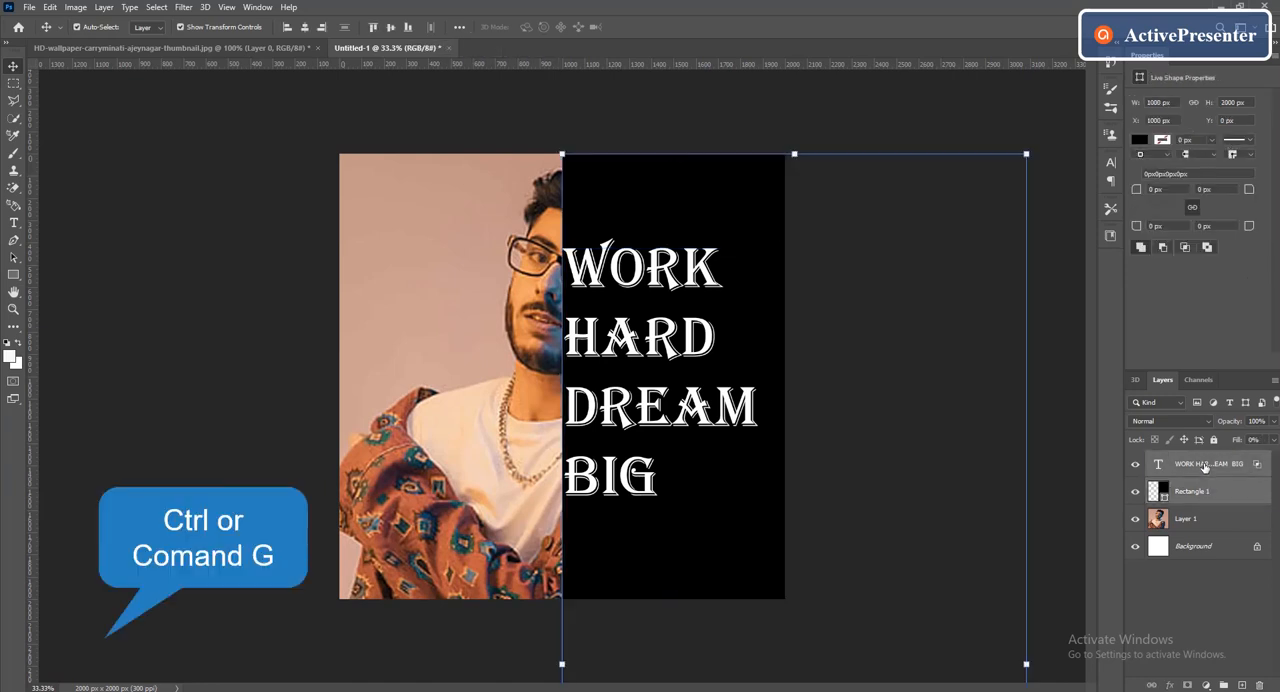
key(ctrl+g)
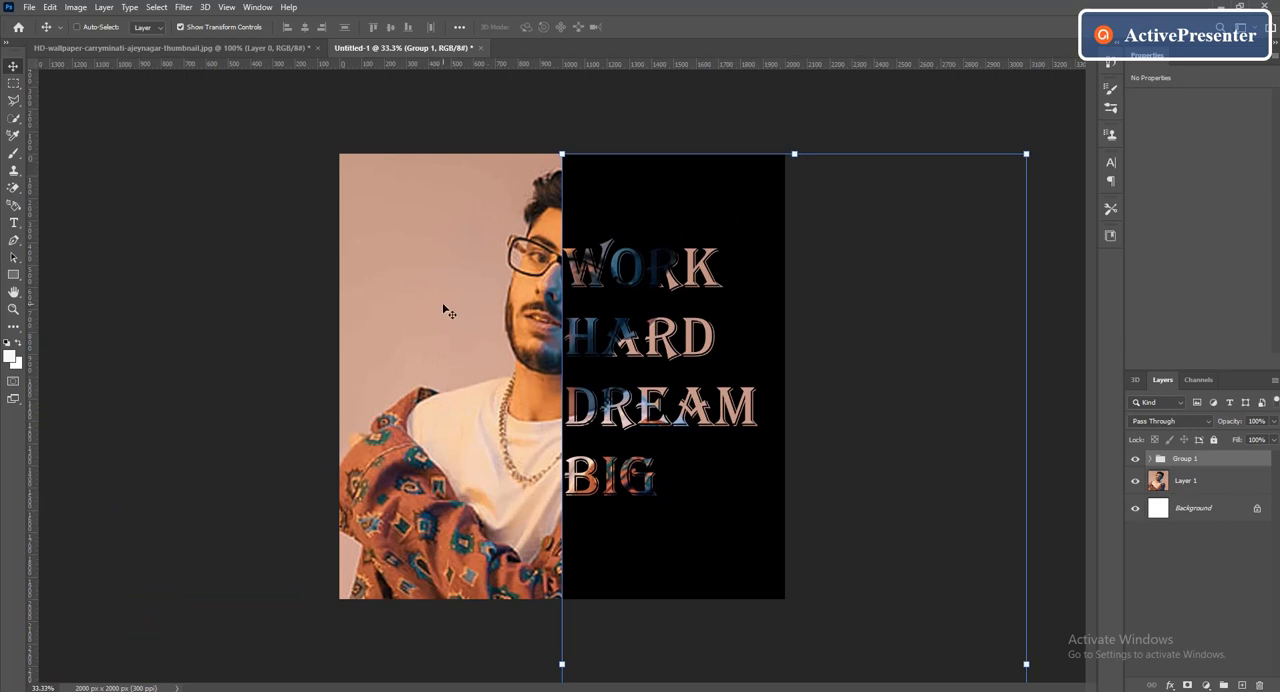
Create a new 1800 × 1800 px rectangle shape on the poster
click(18, 276)
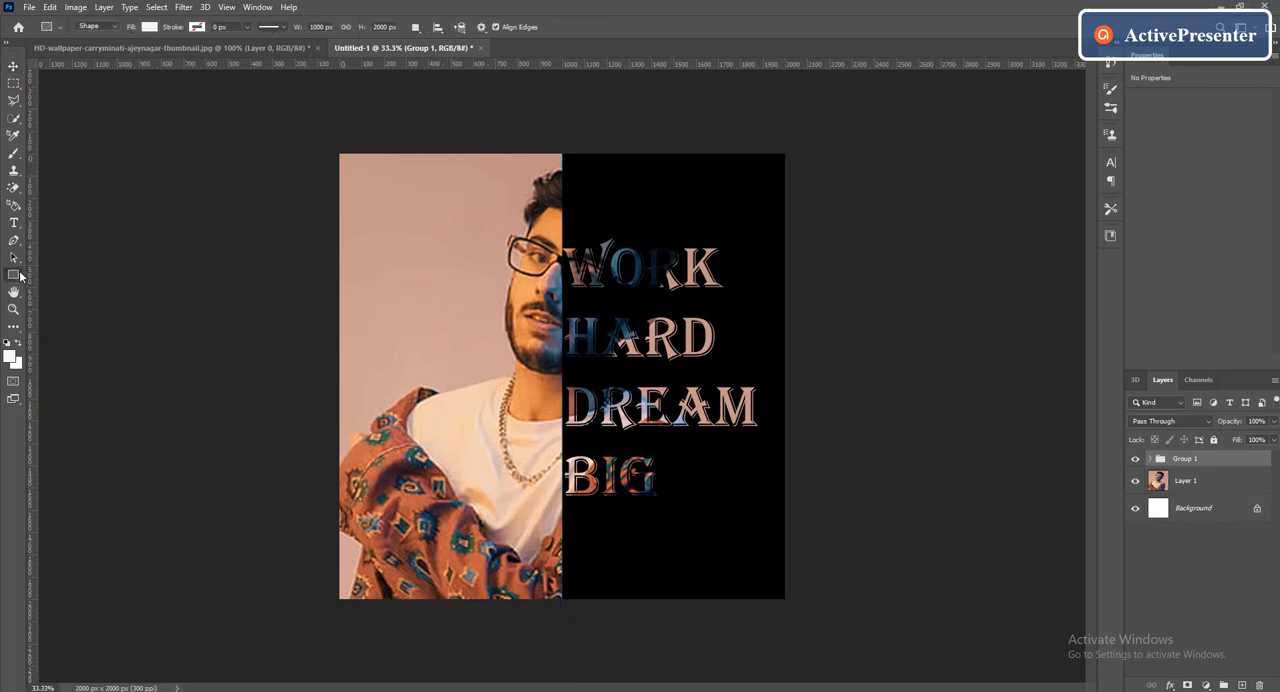
click(391, 247)
text(1800)
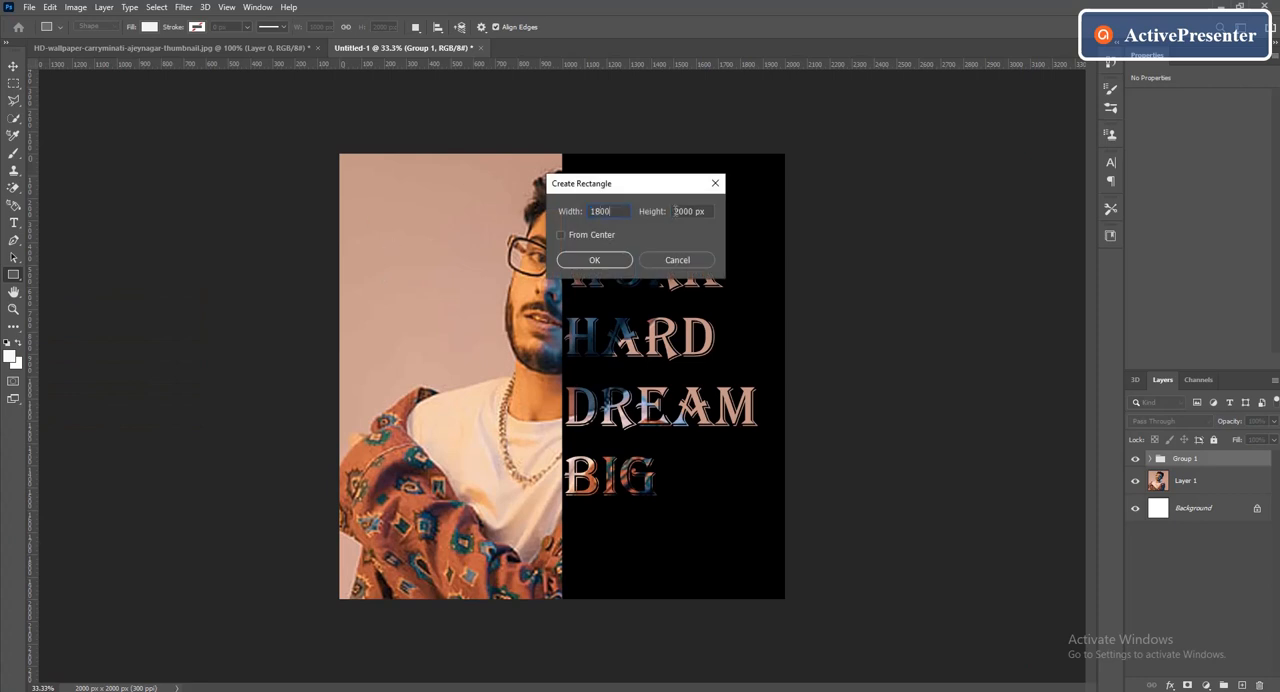
key(Tab)
text(1800)
click(601, 262)
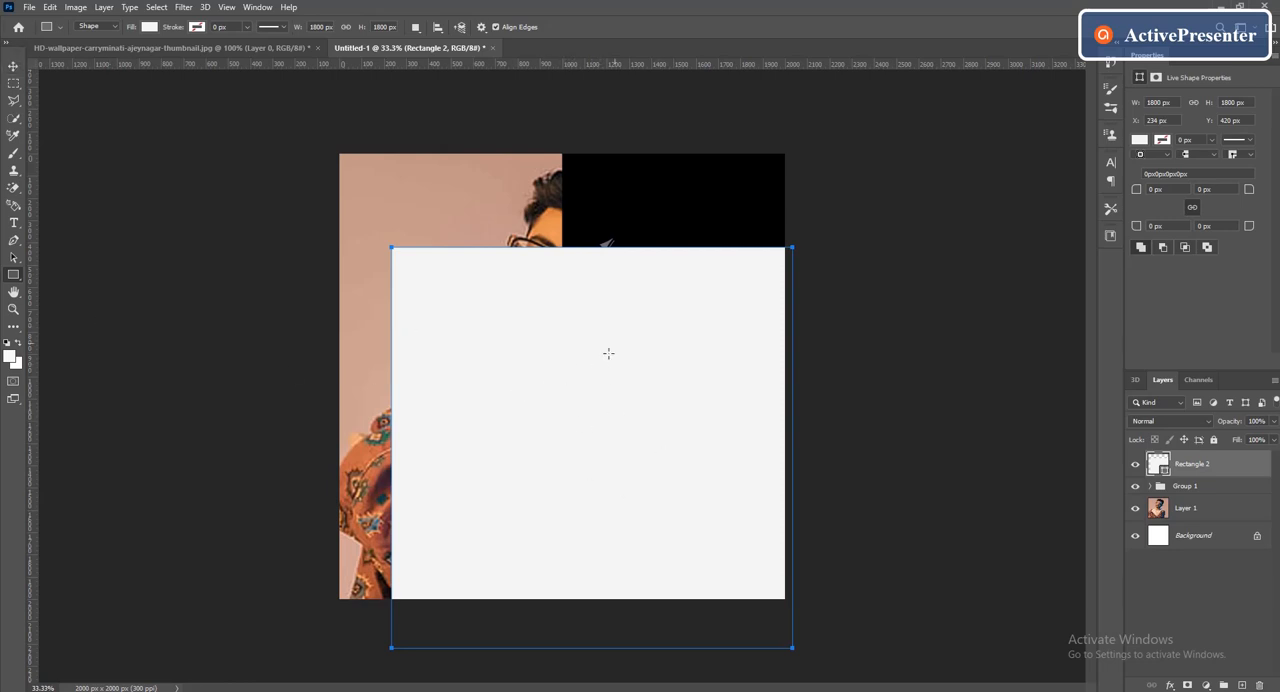
Fill the new square with black and move it to about X 108 px, Y 100 px on the canvas
click(1140, 139)
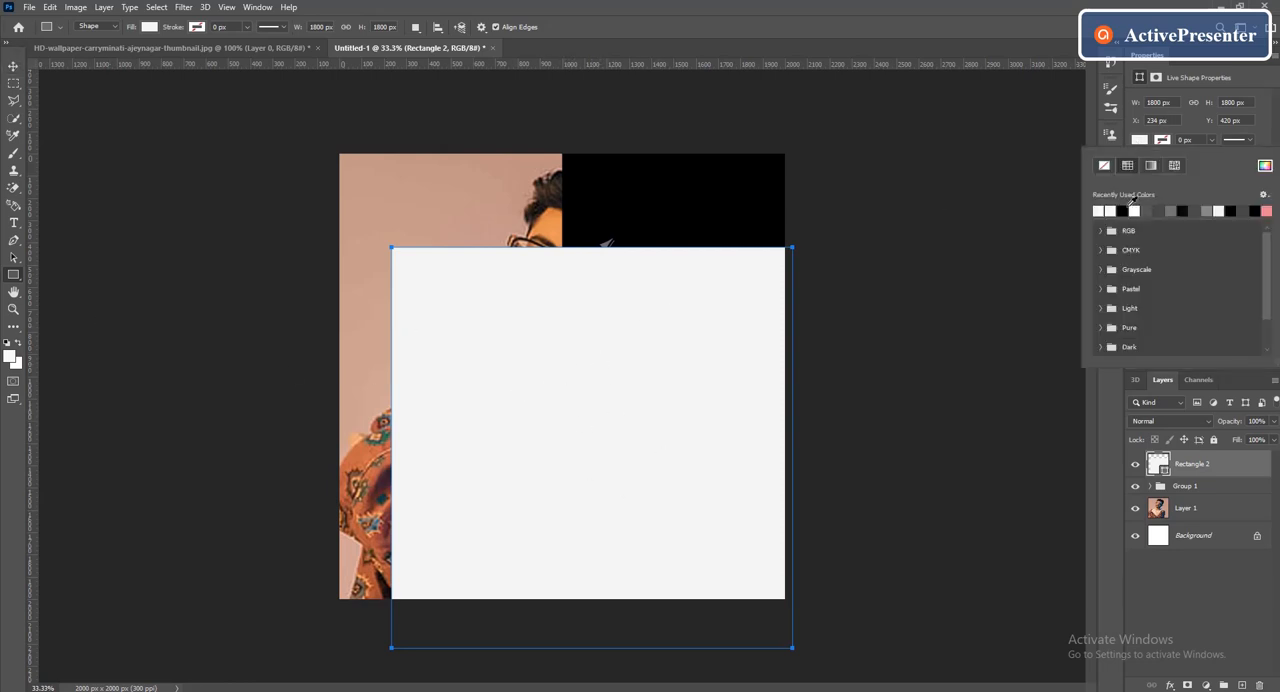
click(1122, 210)
key(v)
drag(559, 445, 534, 375)
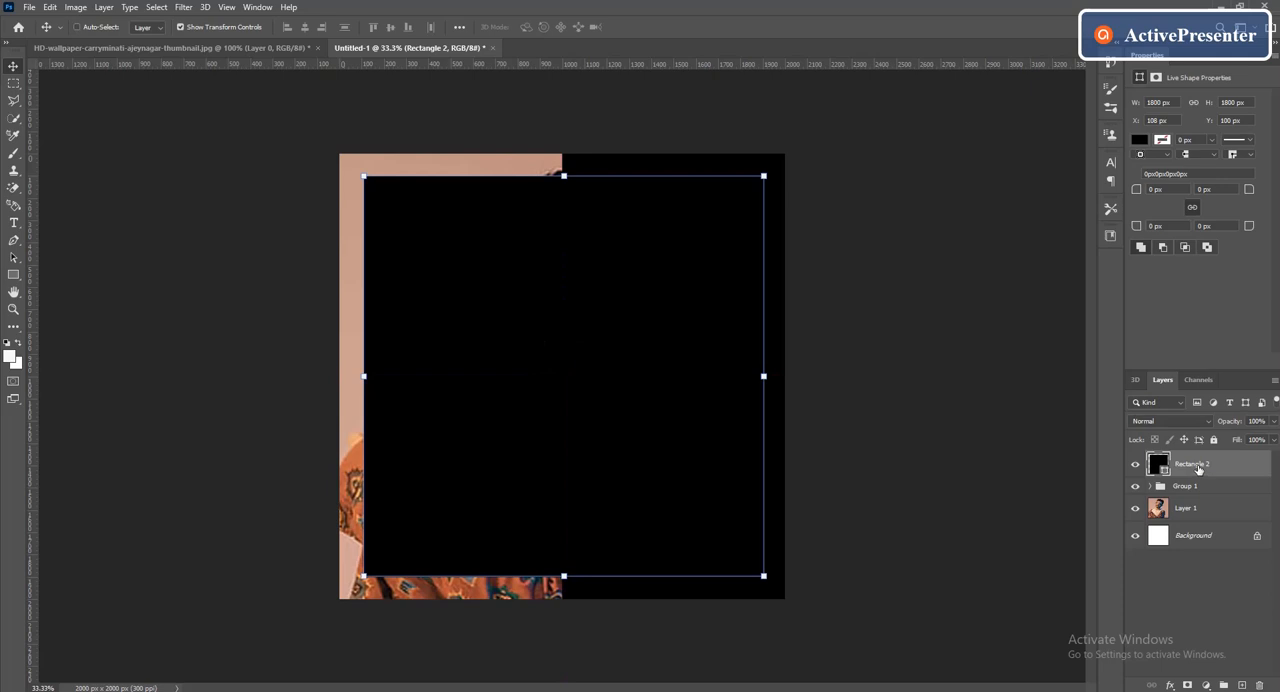
Set the fill opacity of the 1800 px square to 0% in its blending options
right_click(1199, 468)
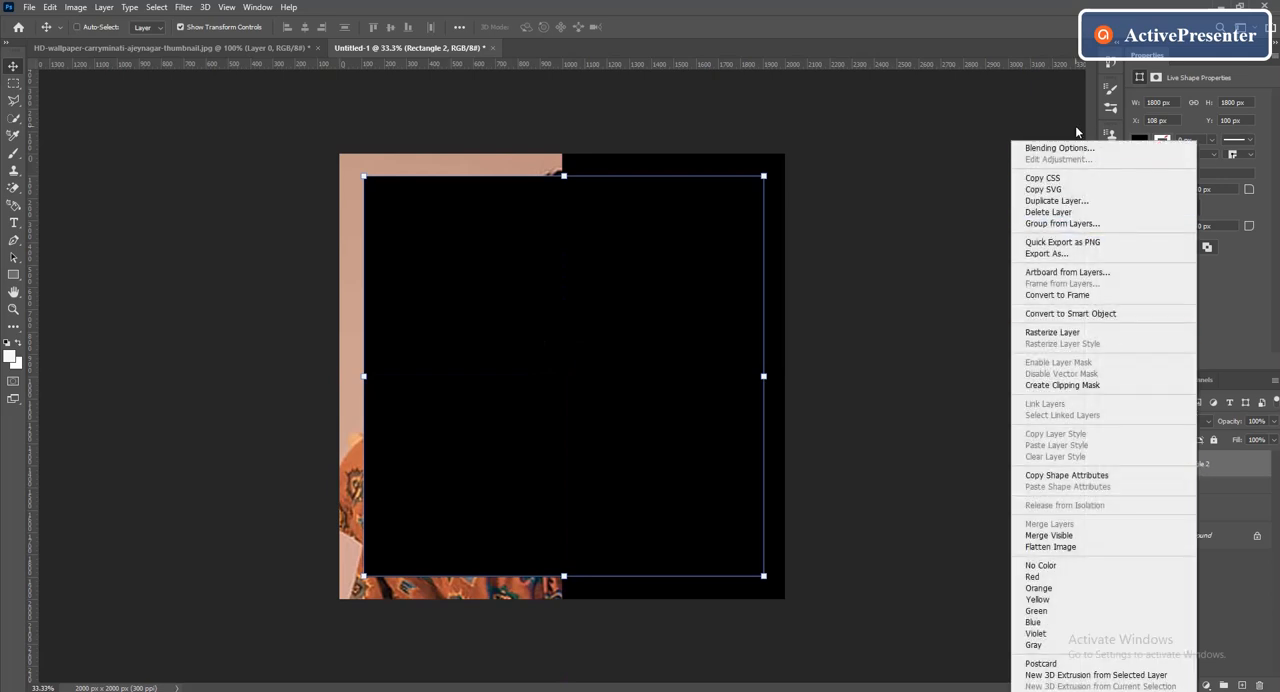
click(1079, 154)
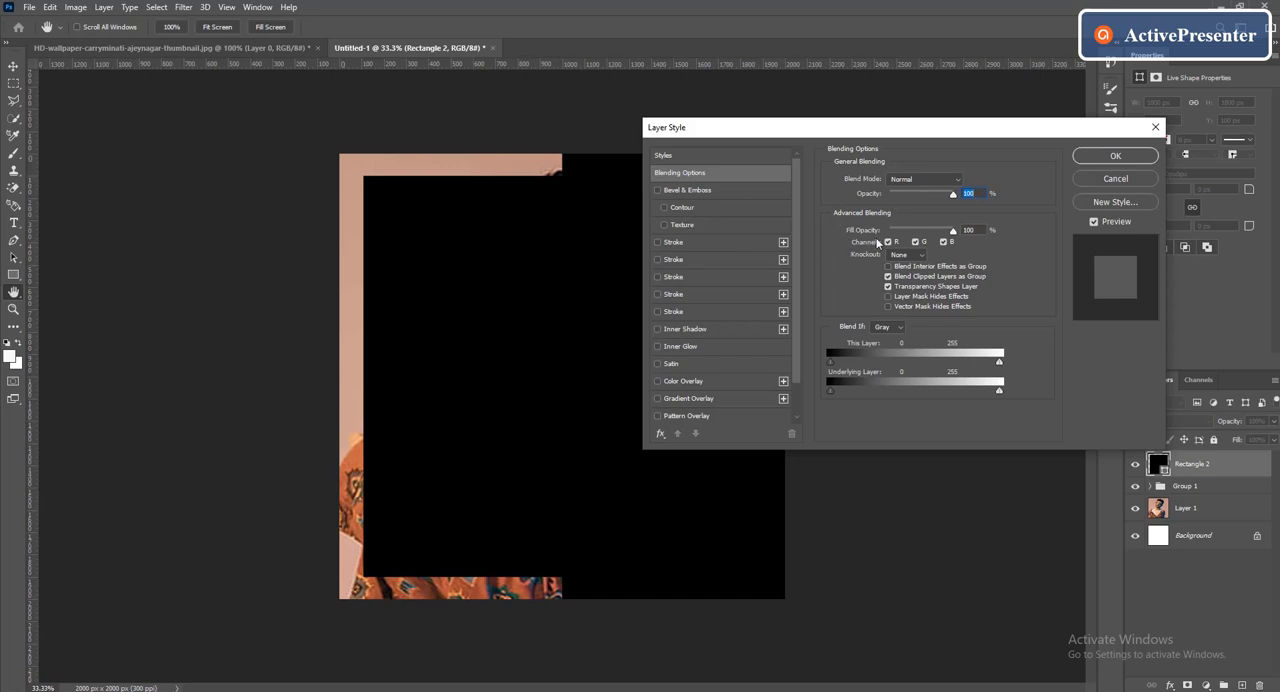
drag(925, 240, 885, 240)
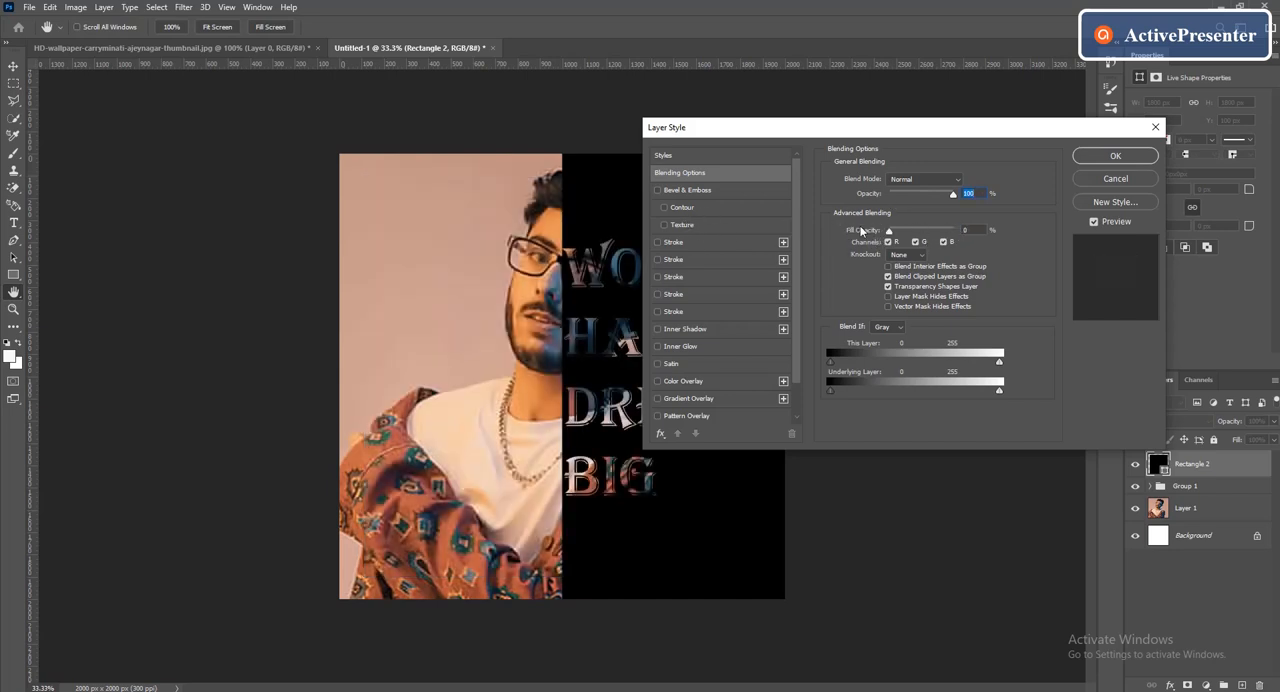
Add a black (000000) 21 px inside stroke to the square and apply the layer style
click(658, 243)
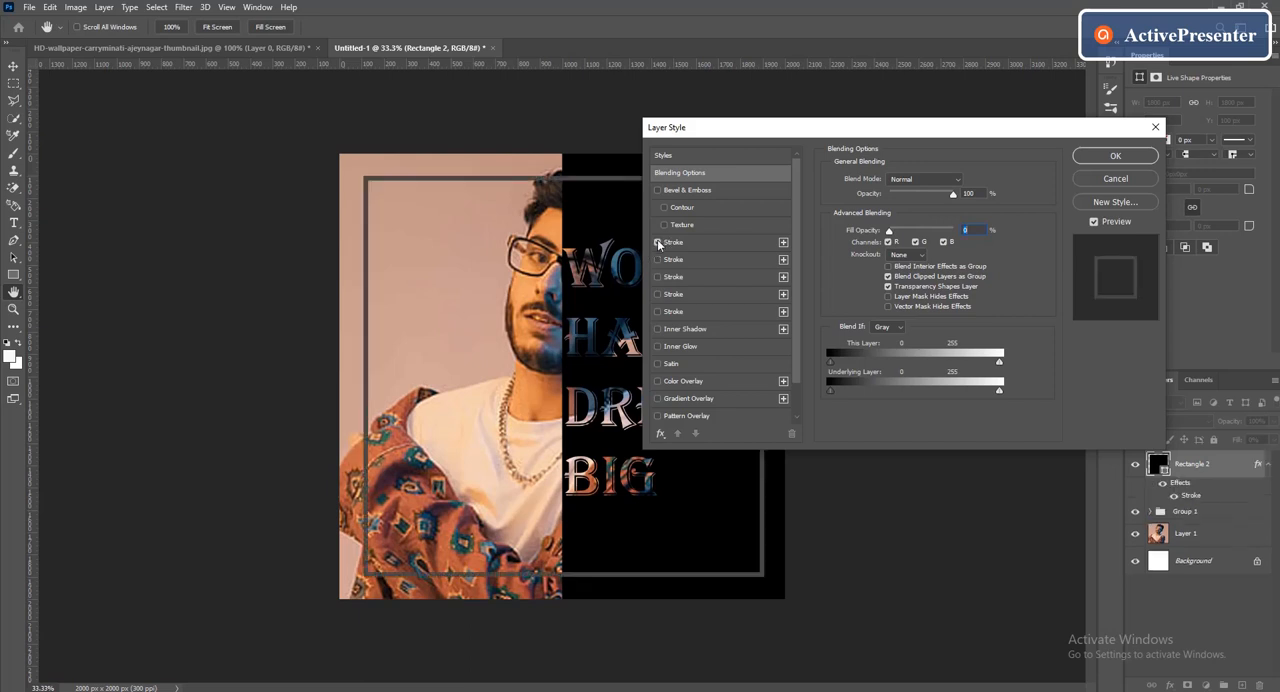
click(730, 244)
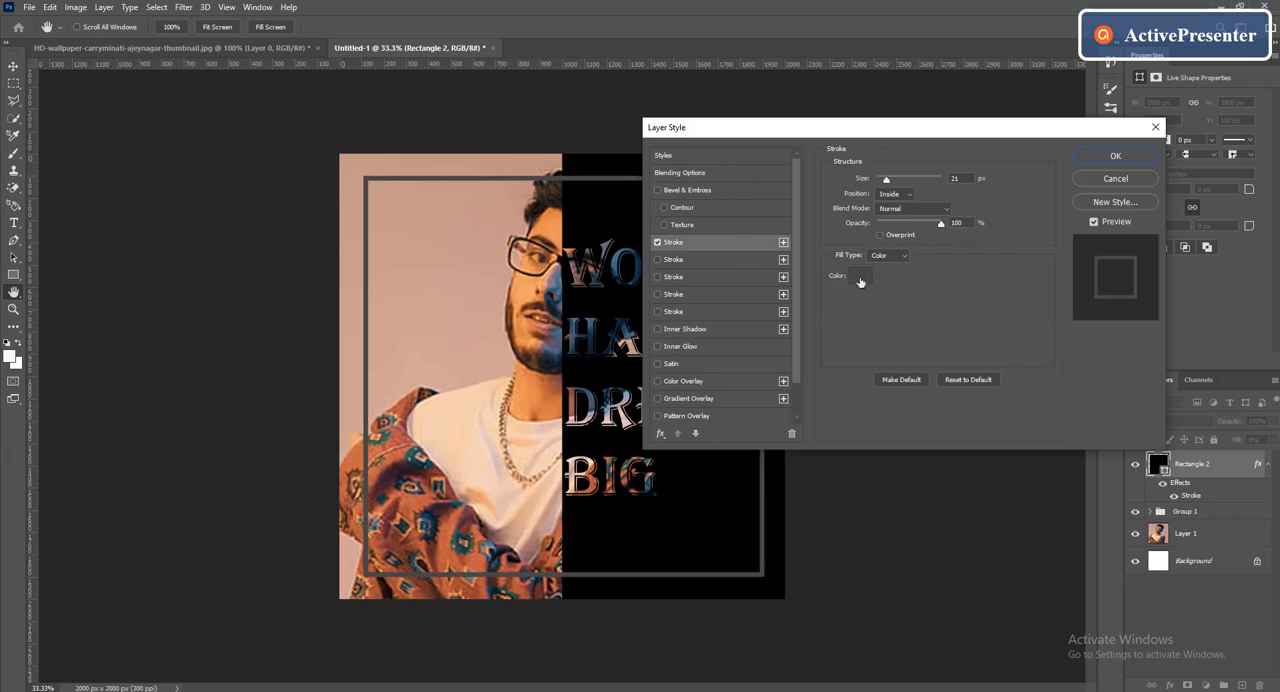
drag(884, 181, 906, 180)
click(855, 278)
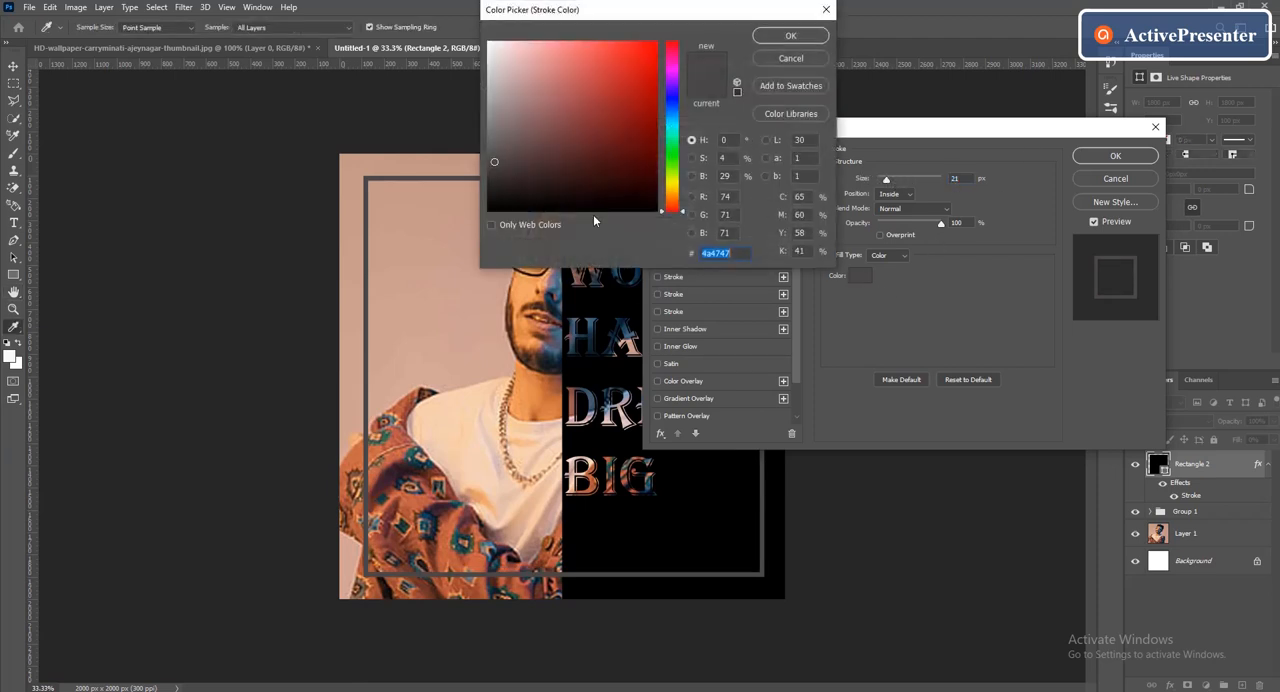
click(694, 545)
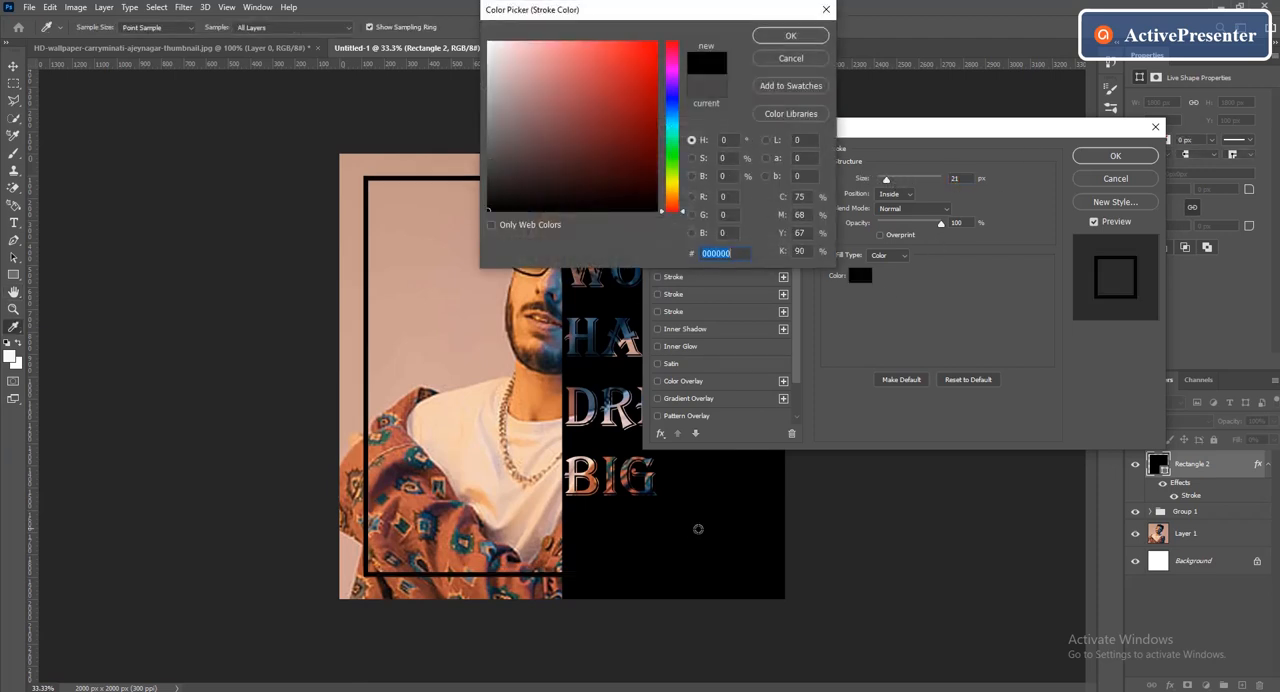
click(801, 39)
click(1115, 156)
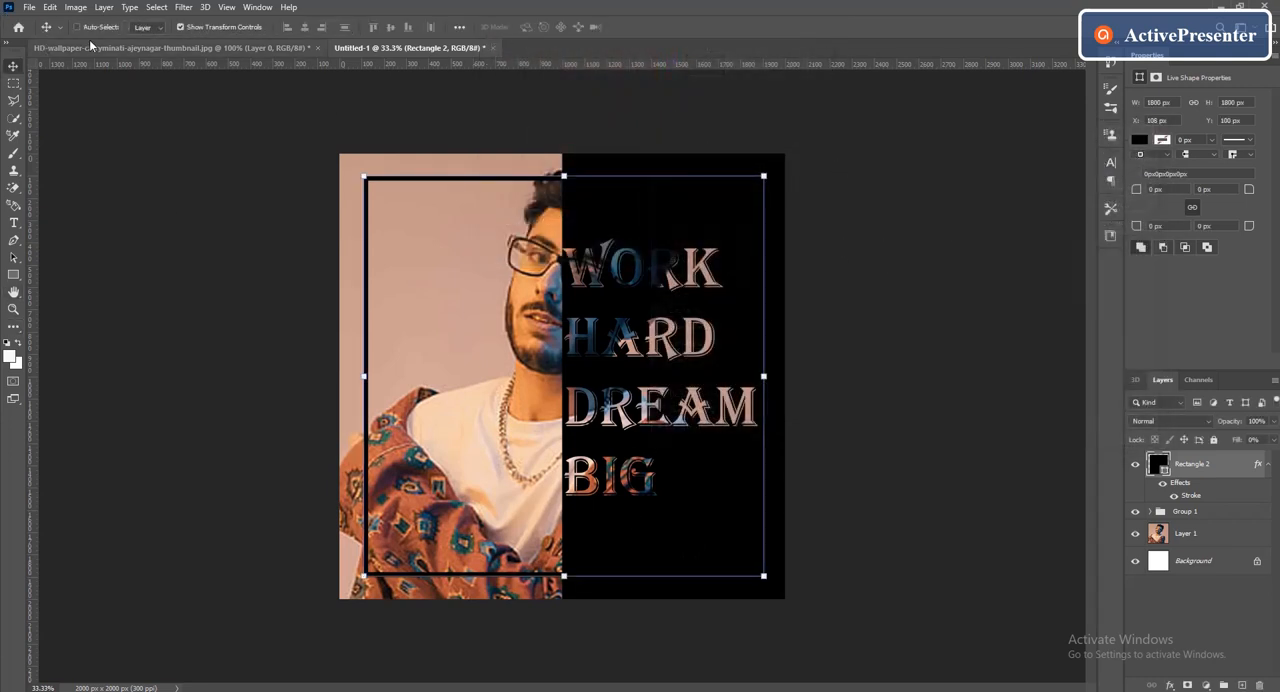
Hide the transform controls and nudge the black frame upwards to Y 67 px
click(182, 29)
key(Up)
key(Up)
key(Up)
key(Up)
key(Up)
key(Up)
key(Up)
key(Up)
key(Up)
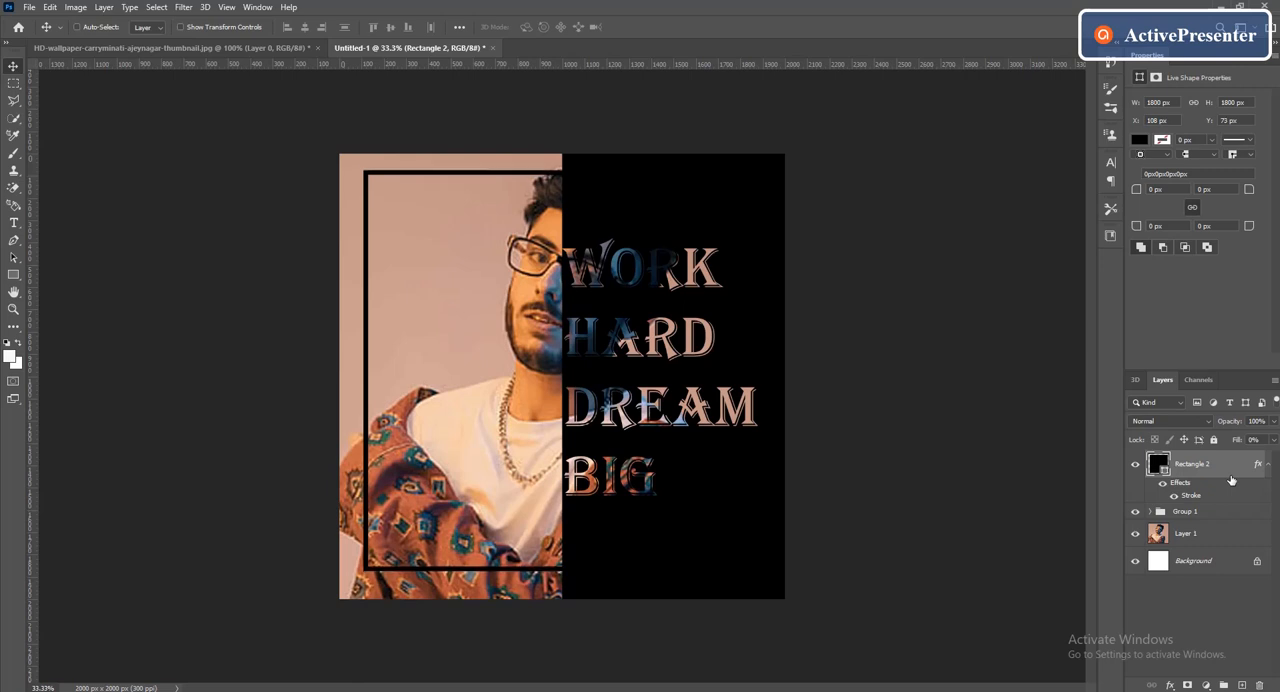
key(Up)
key(Up)
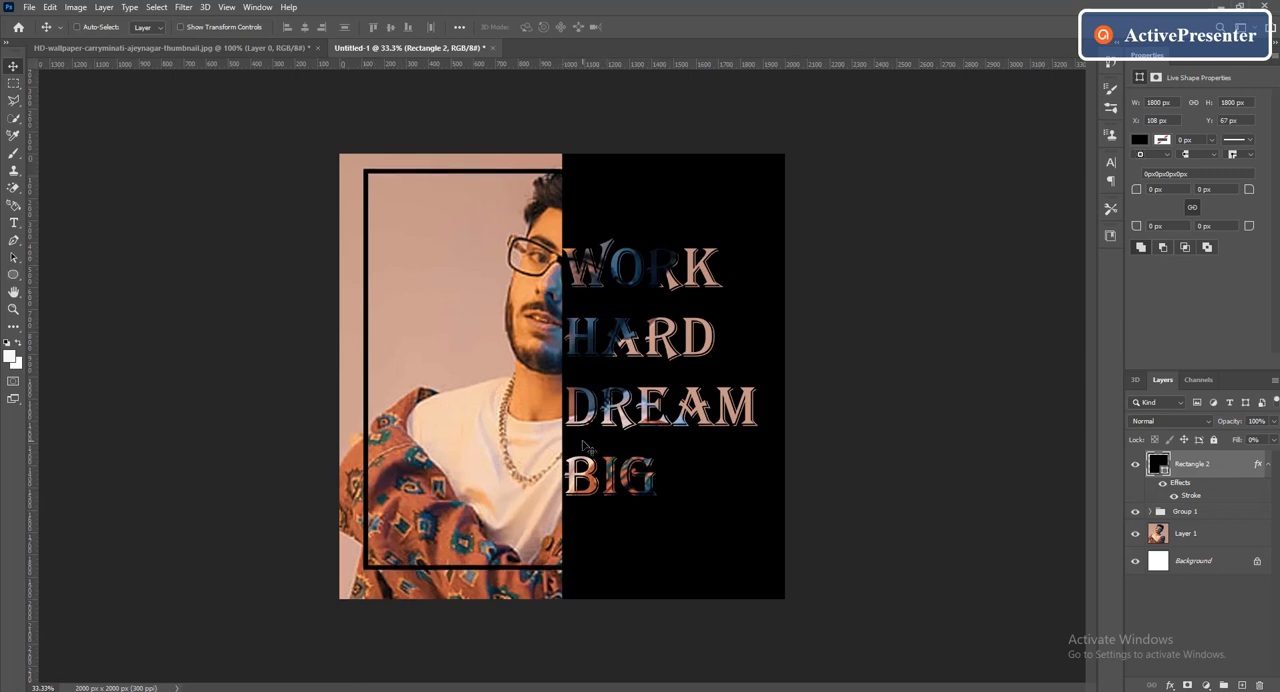
Create a 1000 × 1000 px circle with the Ellipse tool and move it over the lower part of the photo
click(13, 274)
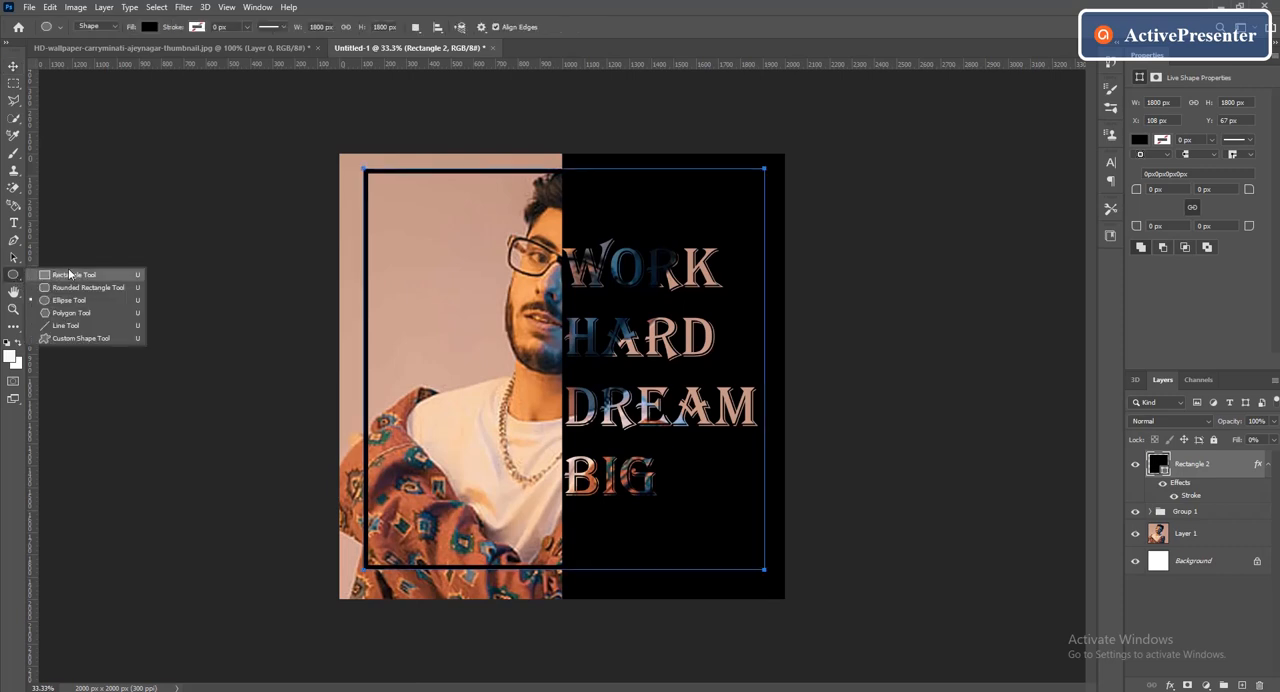
click(100, 302)
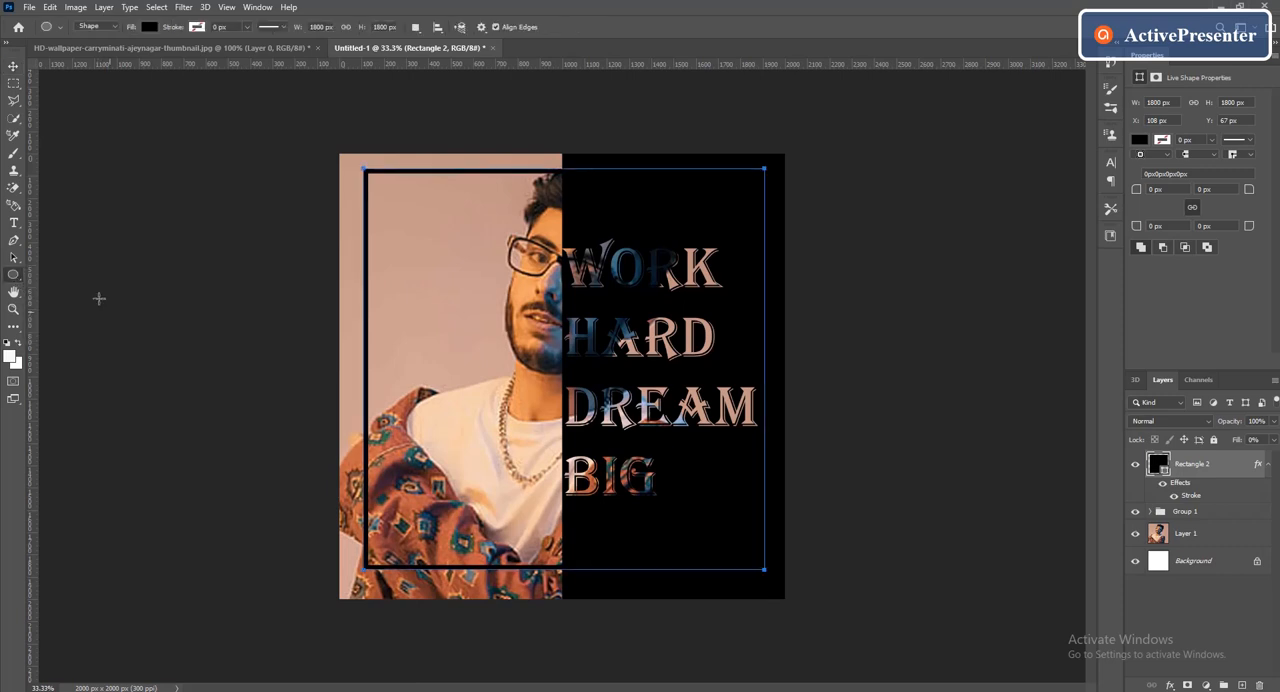
click(237, 404)
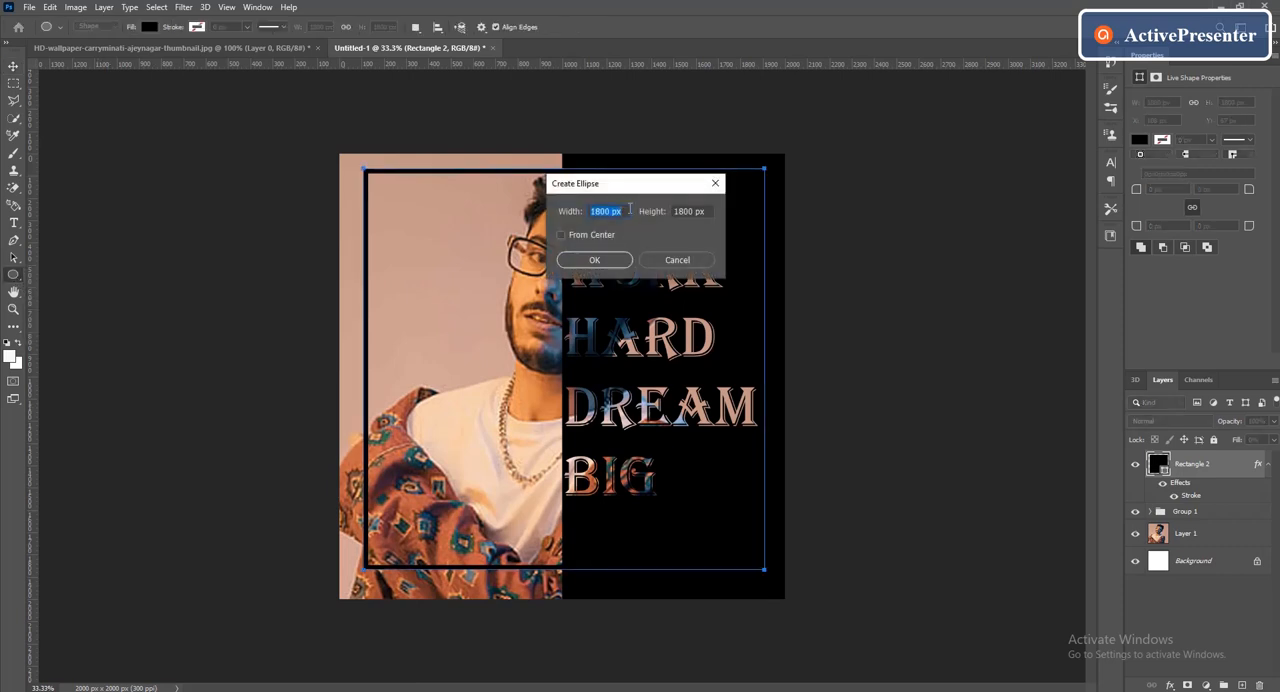
key(BackSpace)
text(1000)
key(Tab)
key(BackSpace)
text(1000)
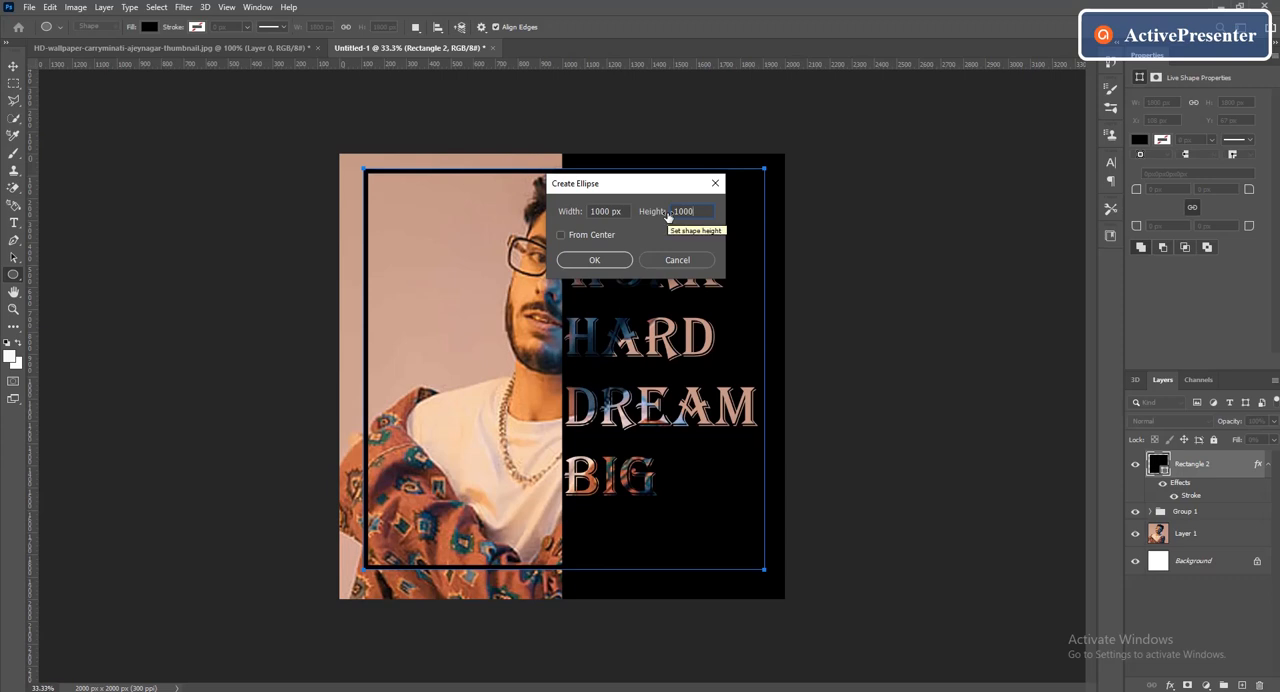
click(619, 260)
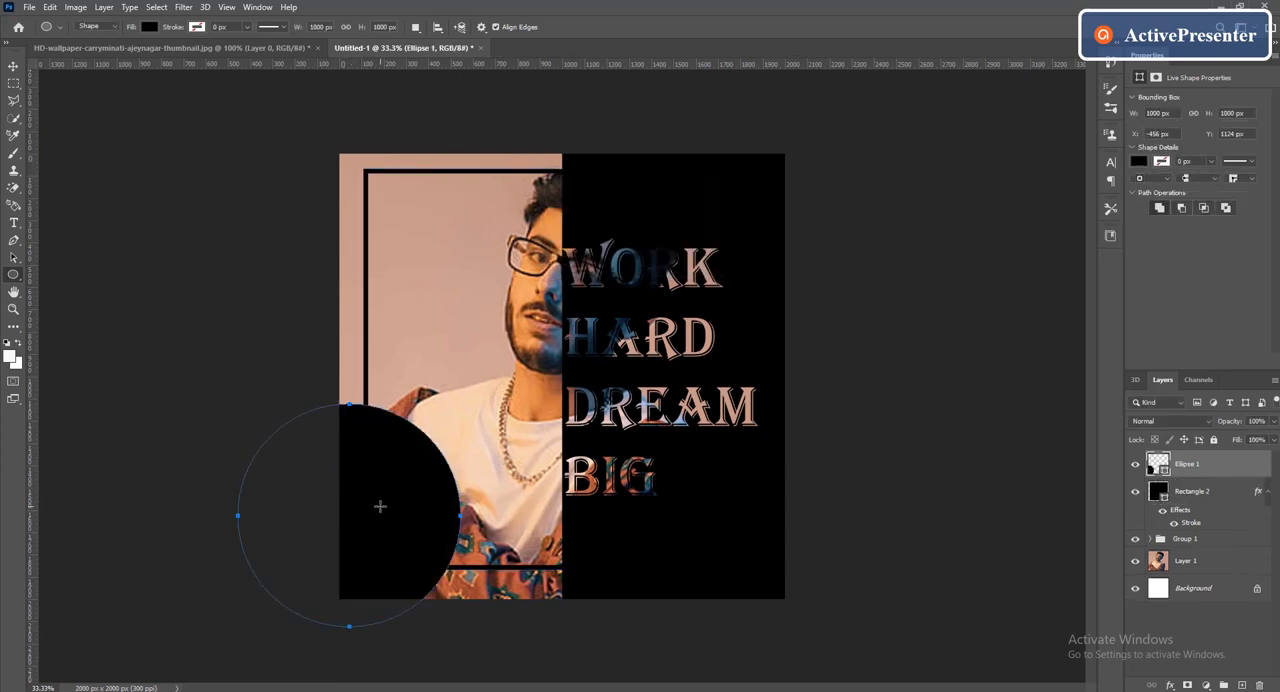
click(13, 65)
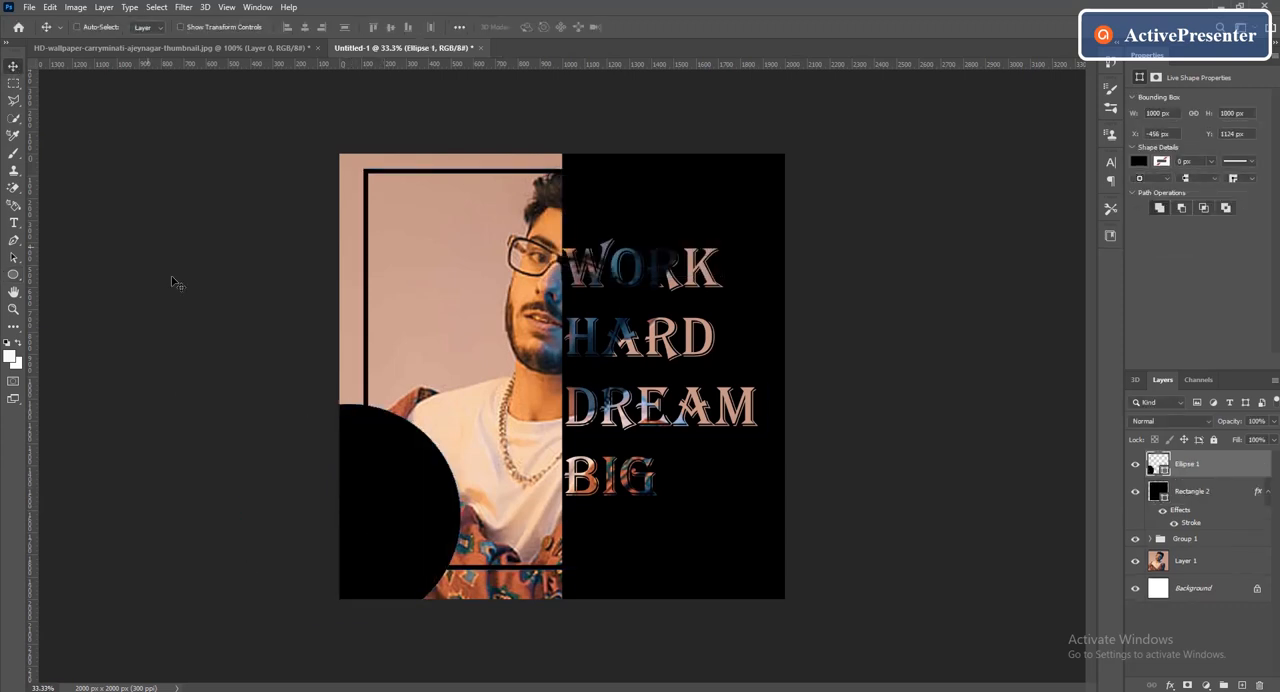
drag(361, 485, 476, 462)
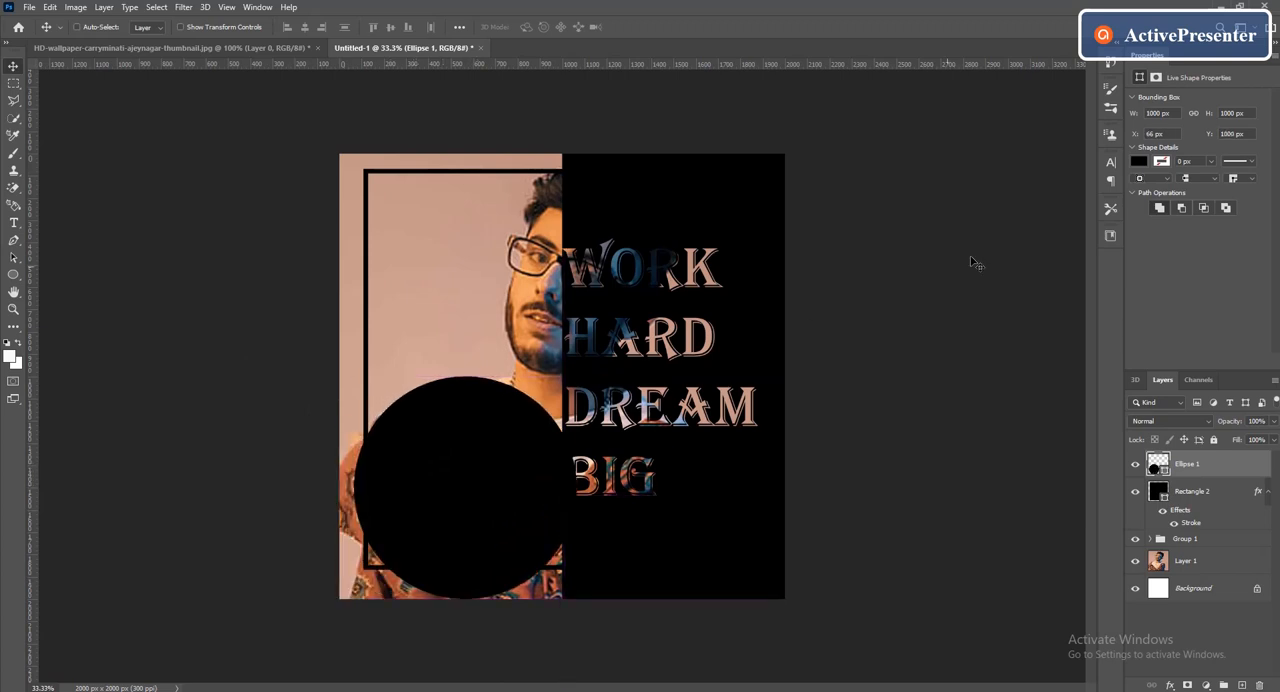
Fill the circle with c79e8c sampled from the photo's background and centre it on the poster's bottom-left corner at X -500, Y 1500 px
click(1140, 161)
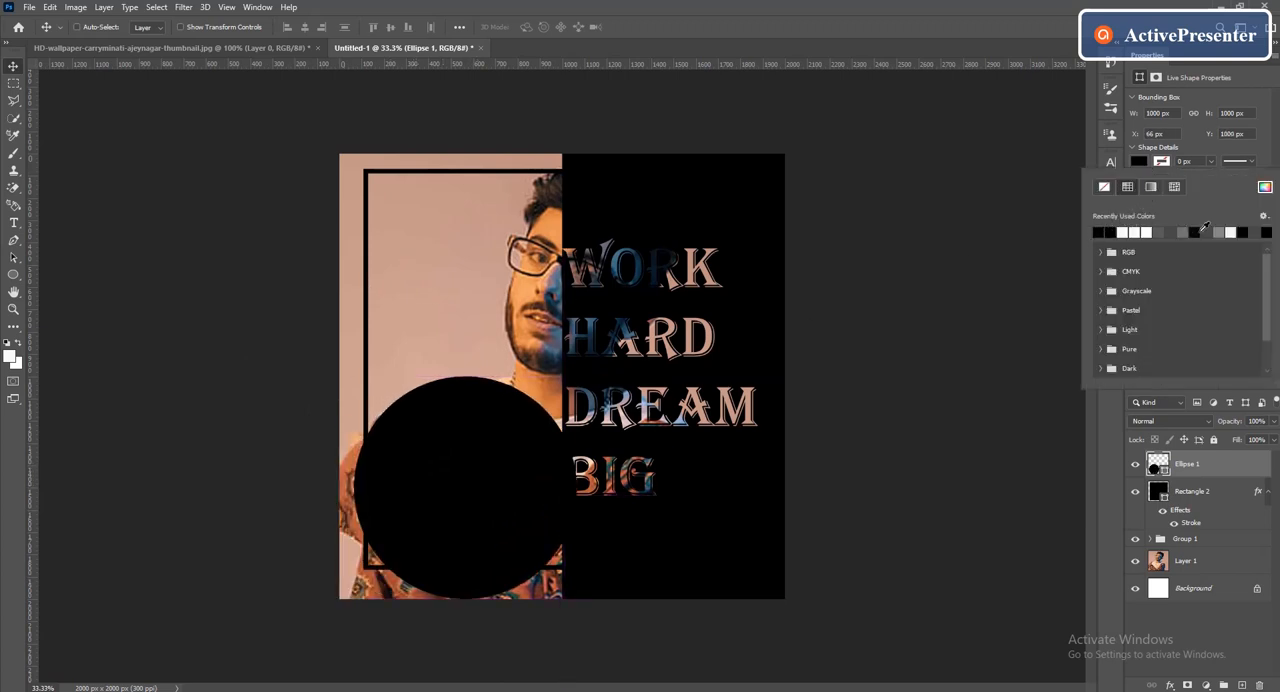
click(1265, 187)
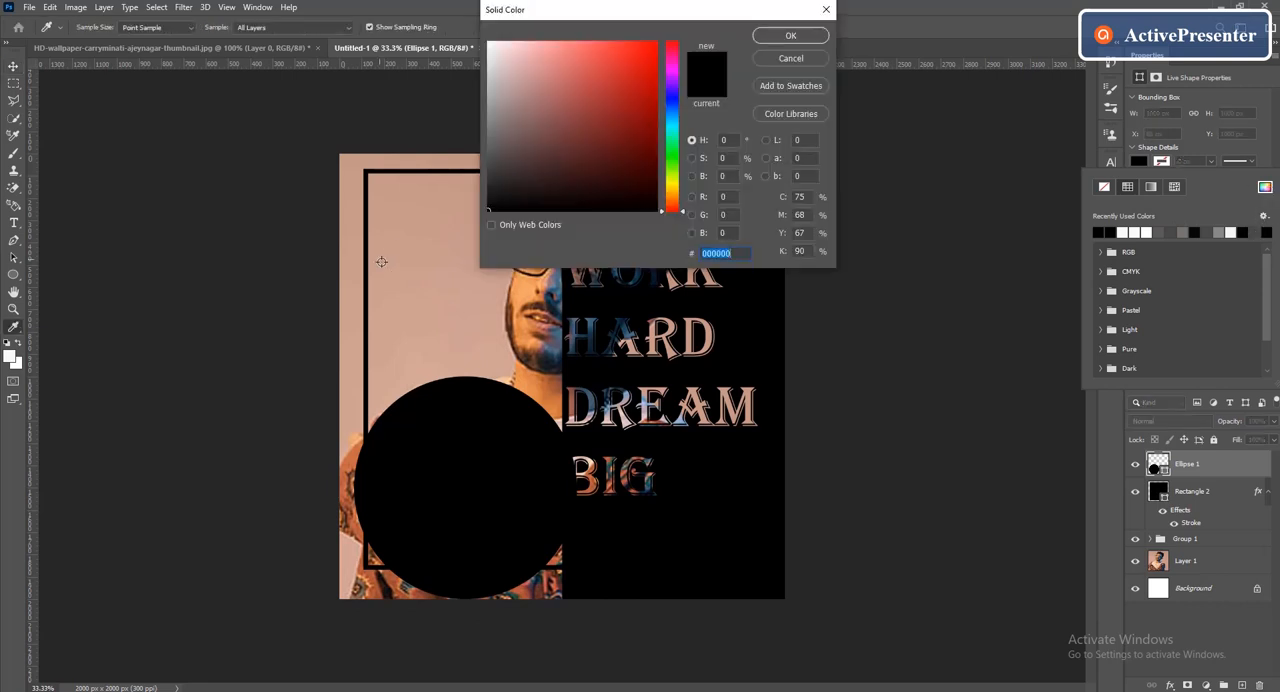
click(416, 242)
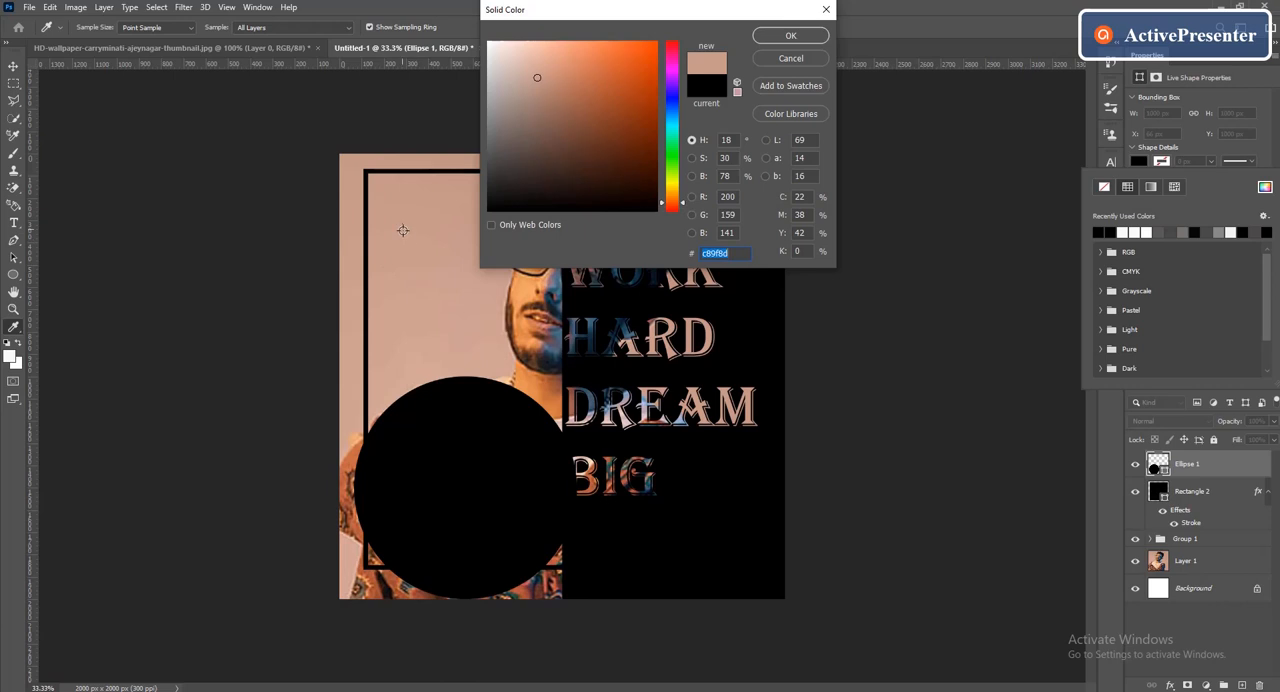
click(402, 231)
click(395, 213)
click(785, 40)
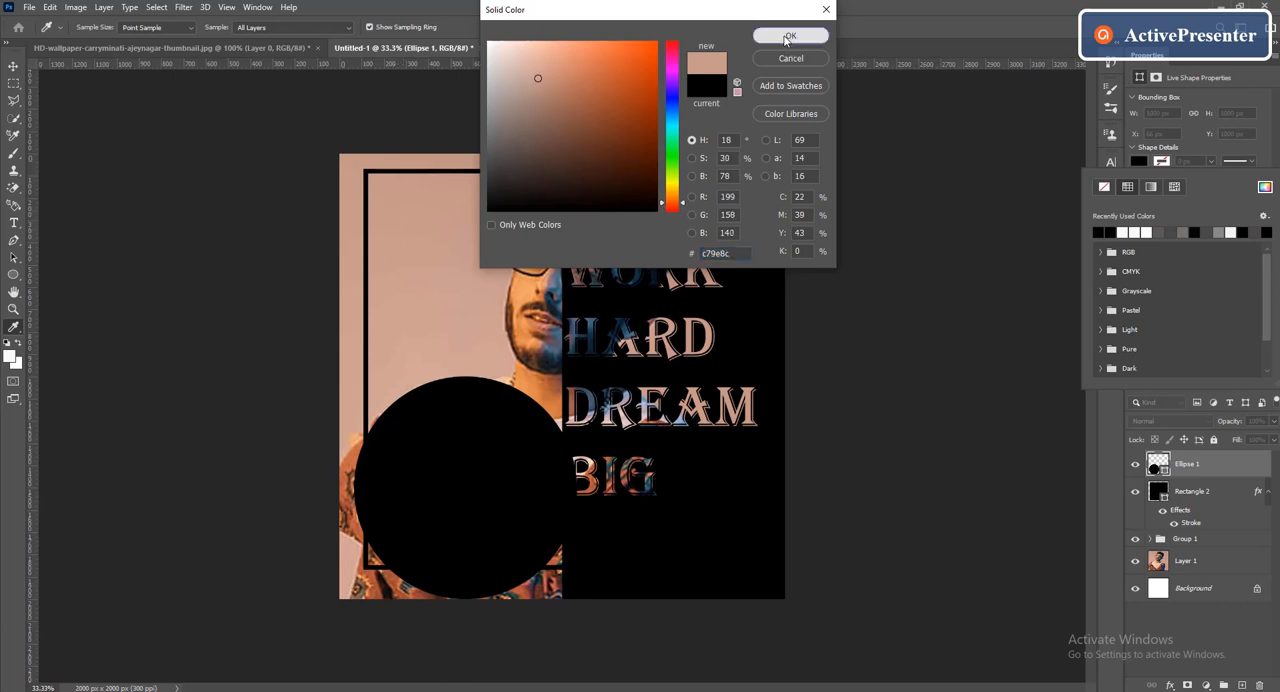
drag(491, 520, 357, 611)
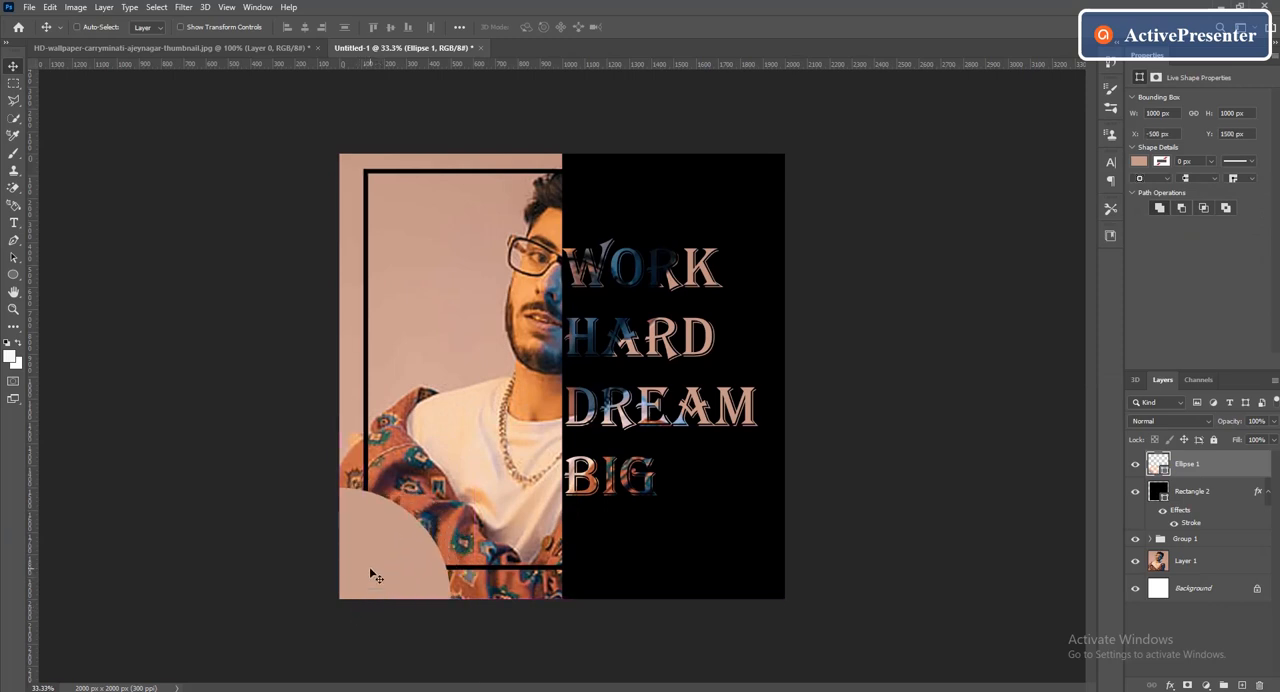
Change the corner circle's fill to the brighter peach colour f1a280
click(1140, 161)
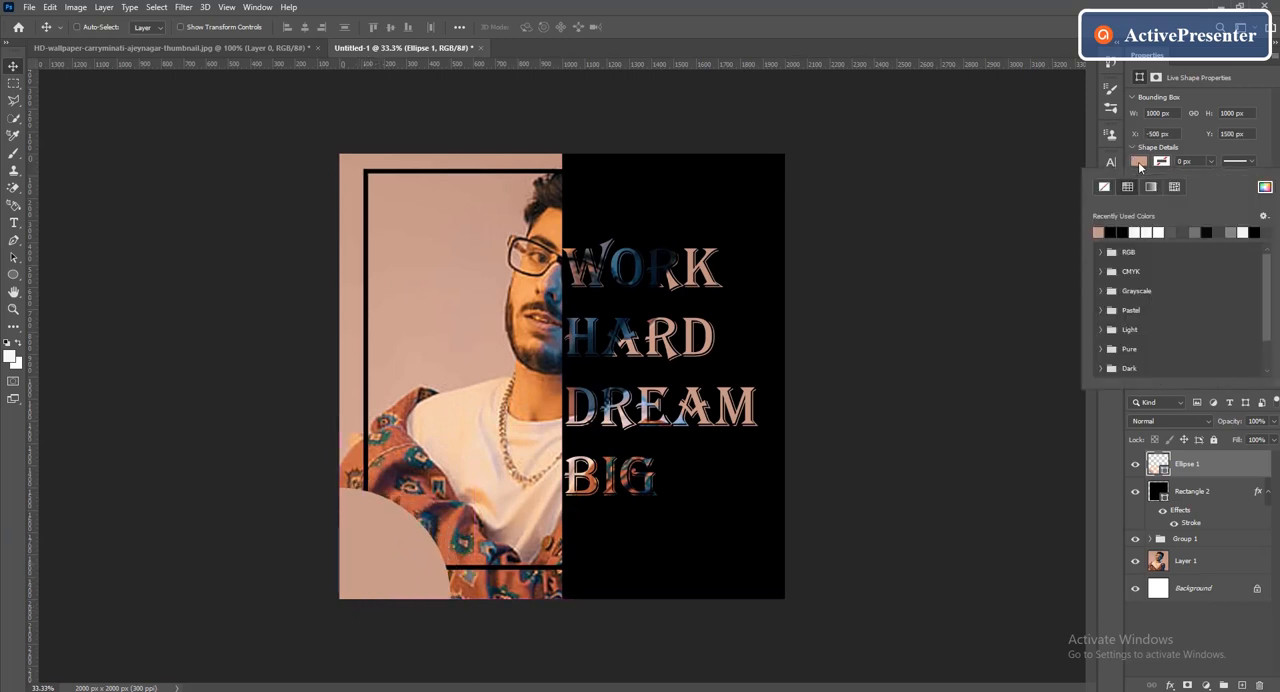
click(1265, 187)
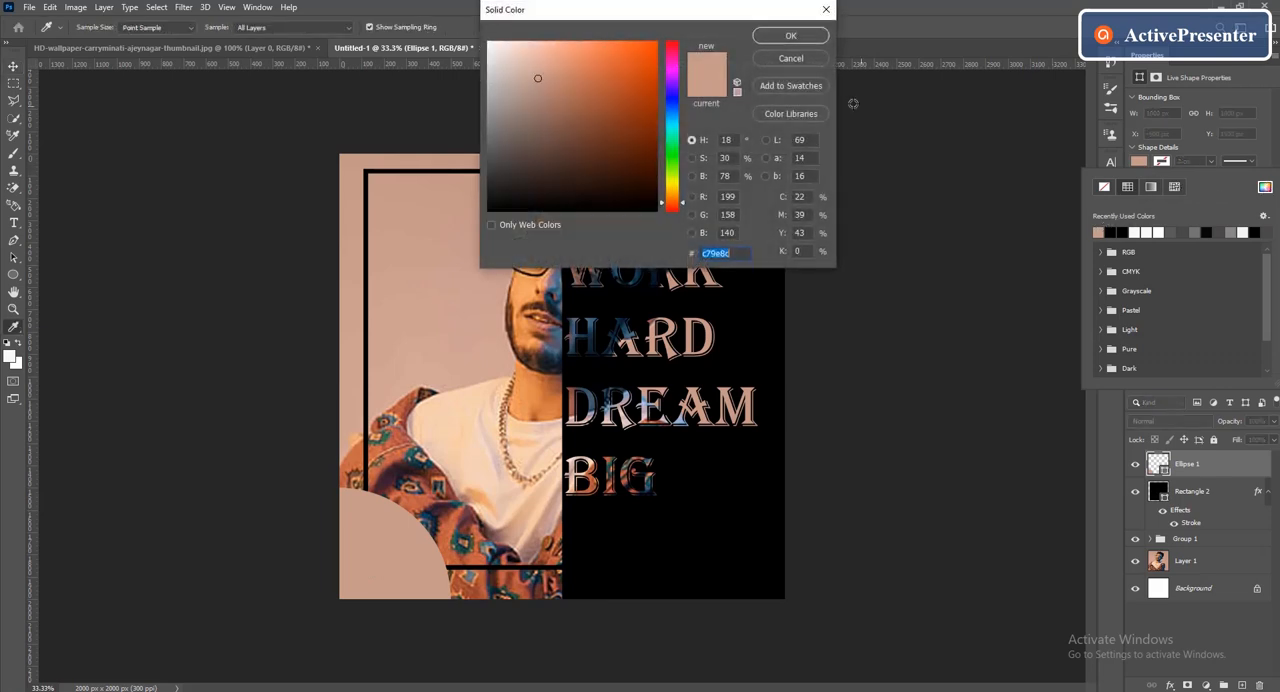
click(567, 50)
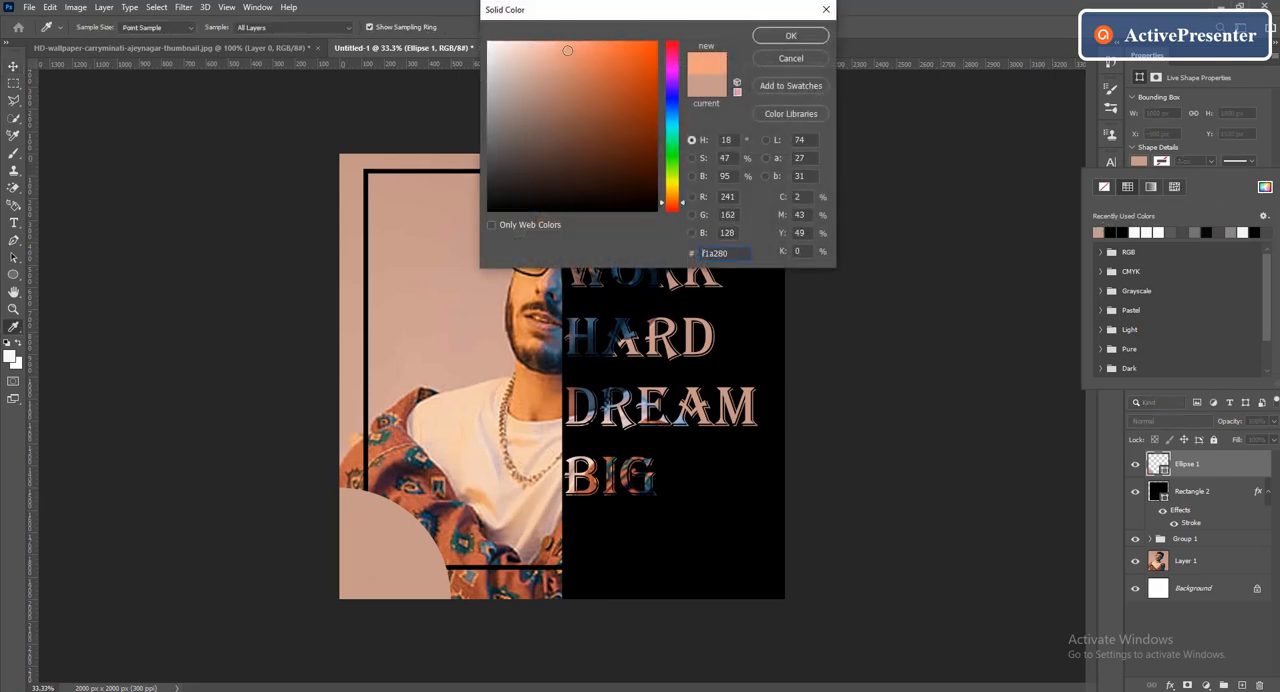
click(789, 36)
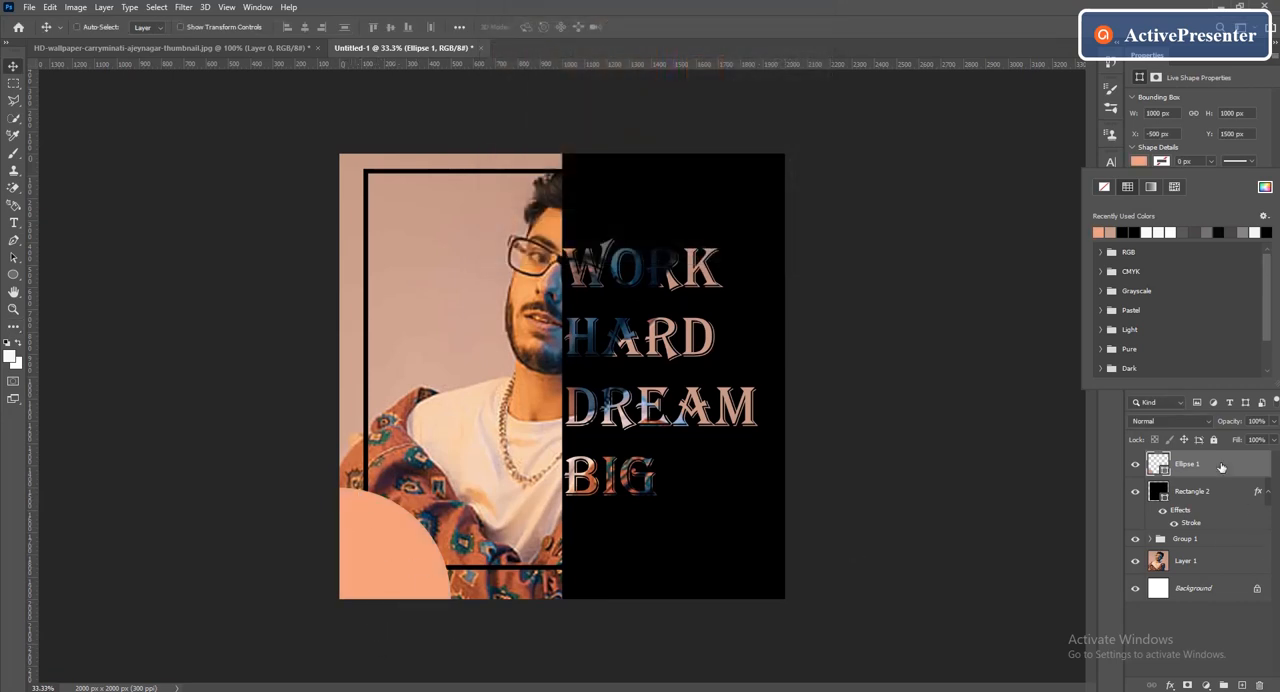
Duplicate the peach circle and move the copy to the poster's top-right corner, at about X 1500, Y -545 px
drag(1220, 467, 1242, 686)
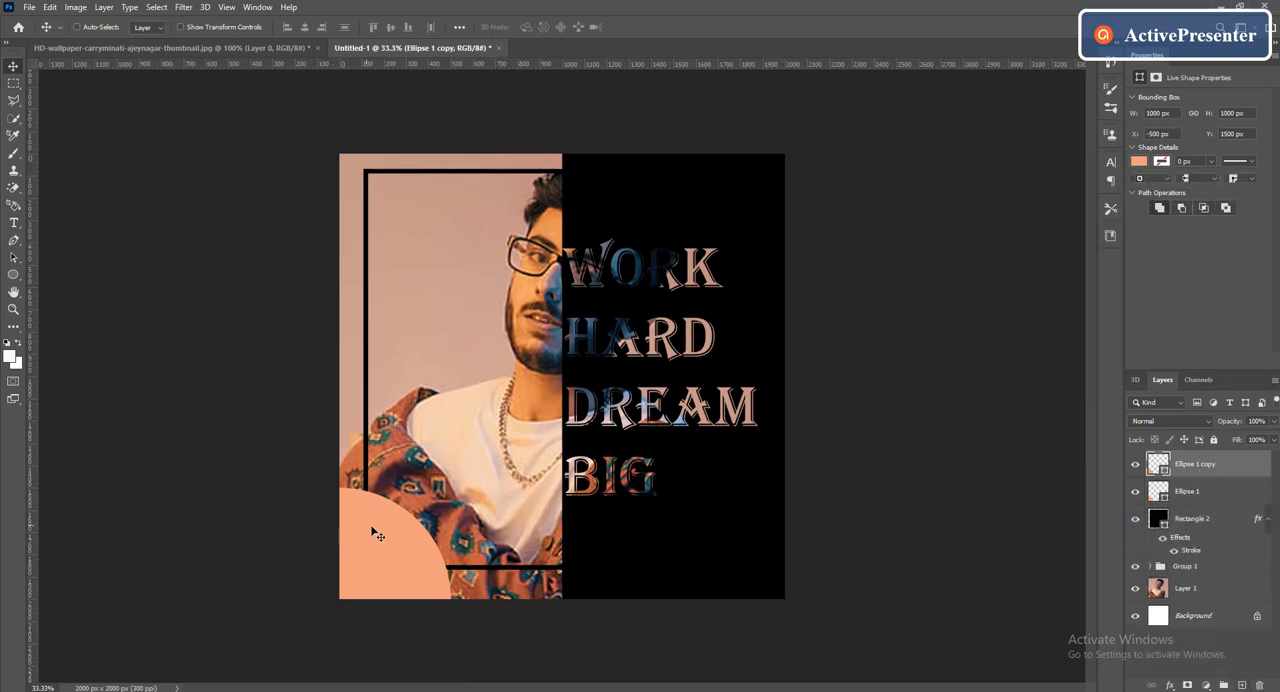
drag(380, 575, 818, 130)
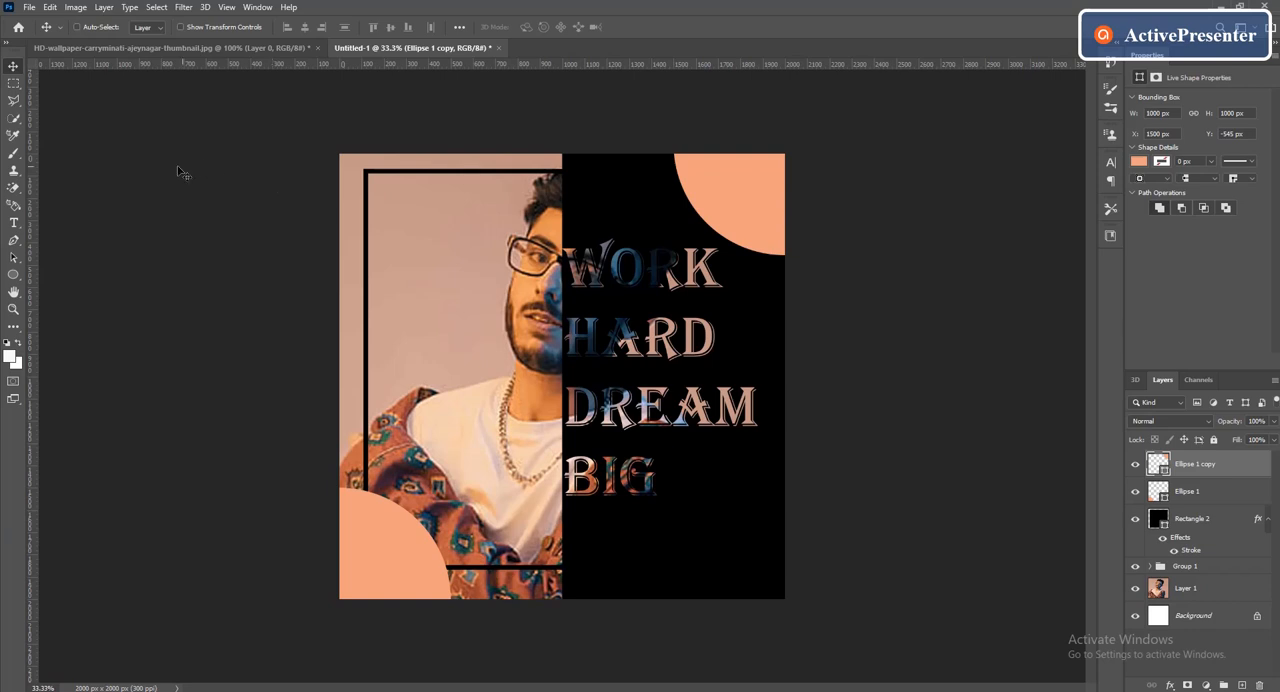
Create a paragraph text box on the photo's empty upper-left background, inside the frame, reading "MAX B"
click(14, 222)
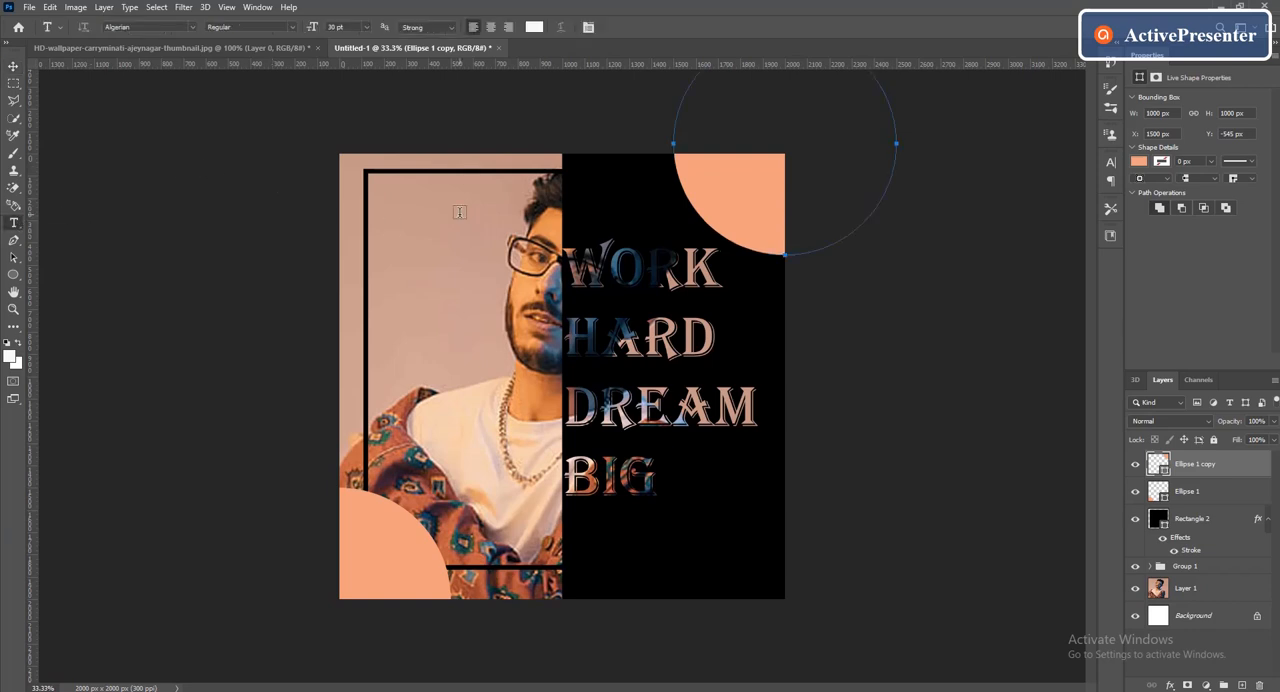
drag(385, 183, 484, 248)
key(BackSpace)
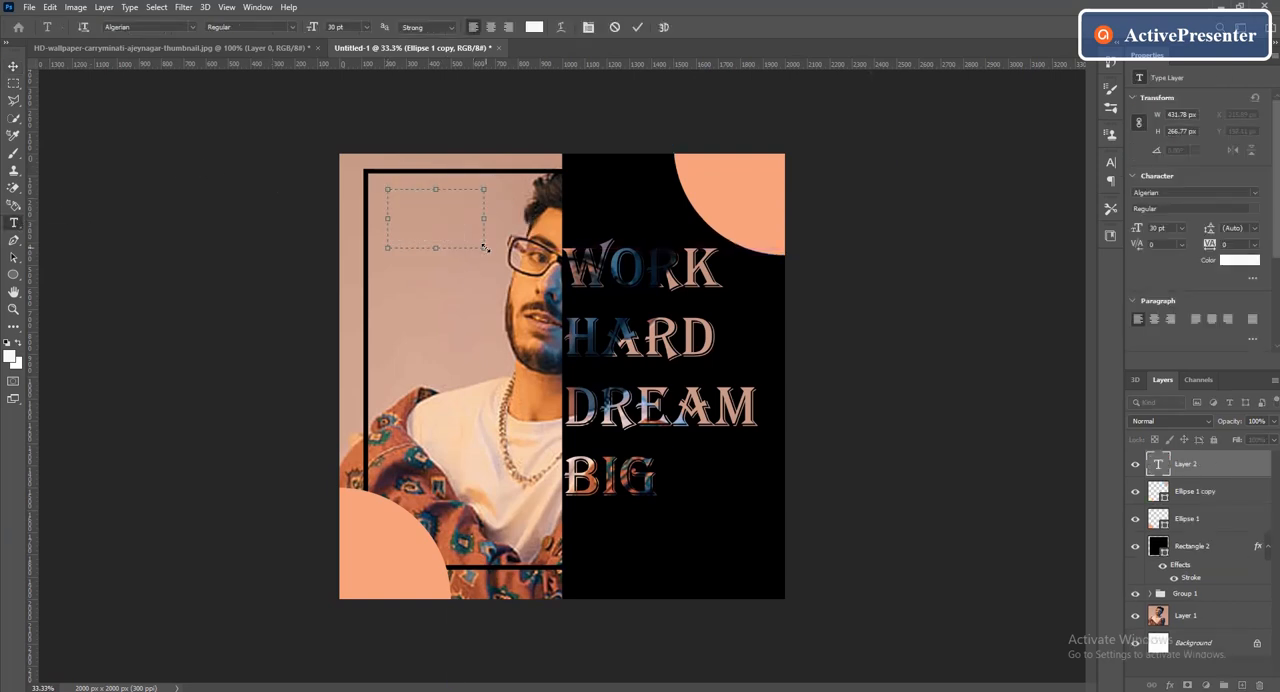
text(MAX B)
key(shift+Left)
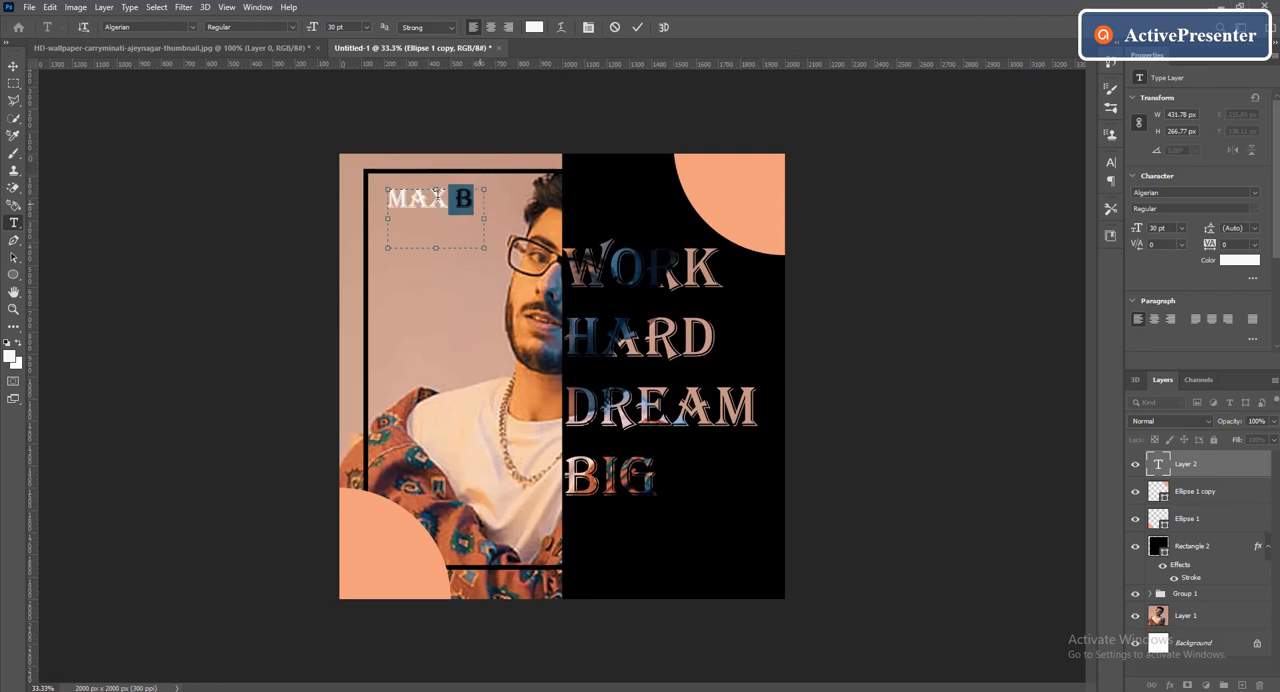
Change the colour of the "MAX B" text to black, 000000
drag(437, 196, 381, 195)
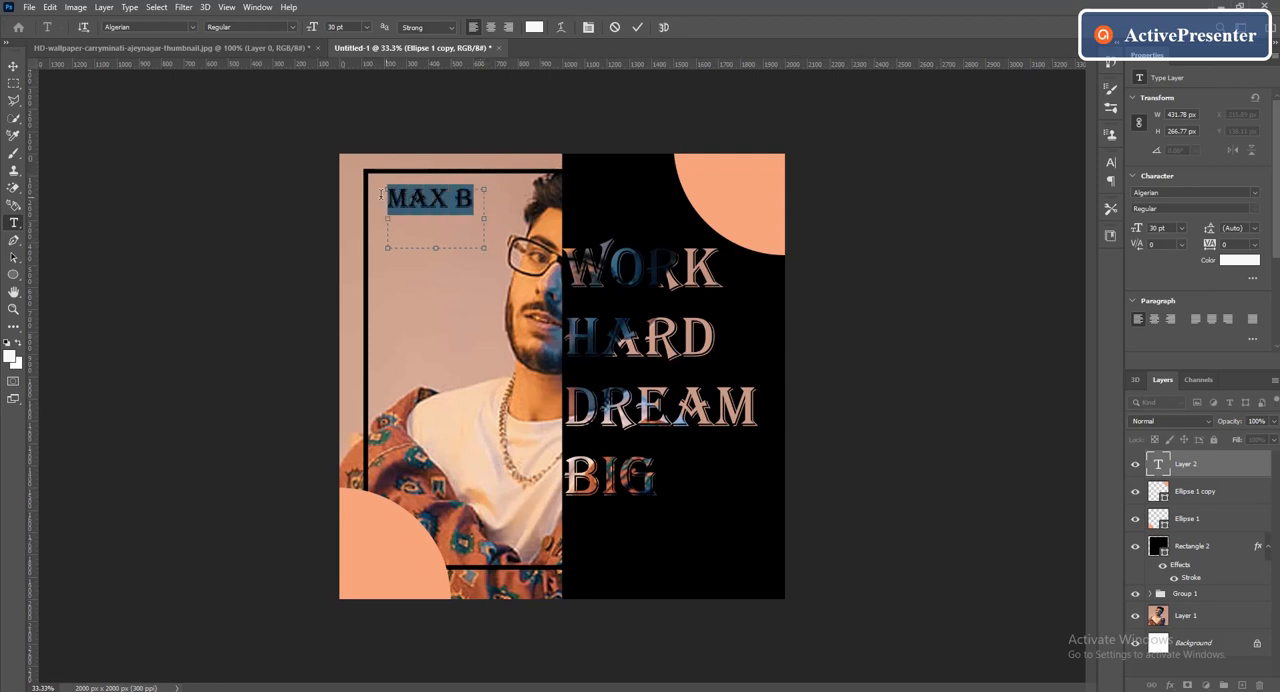
click(534, 30)
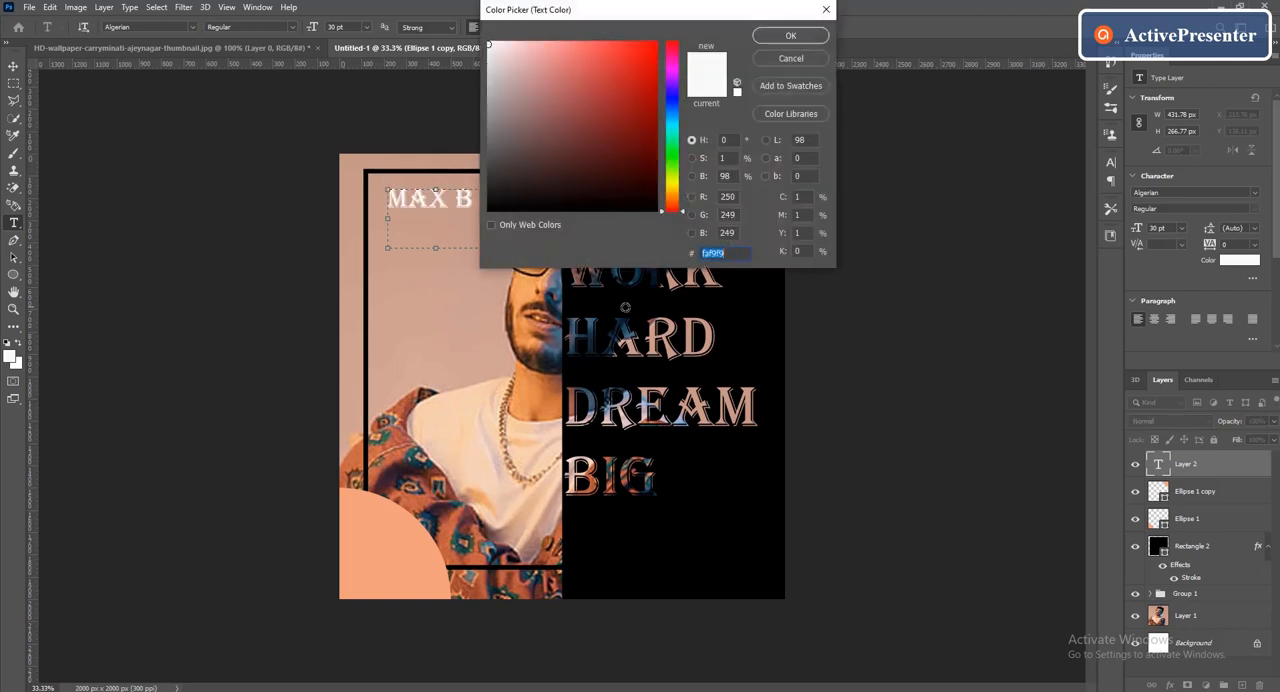
text(000000)
click(791, 37)
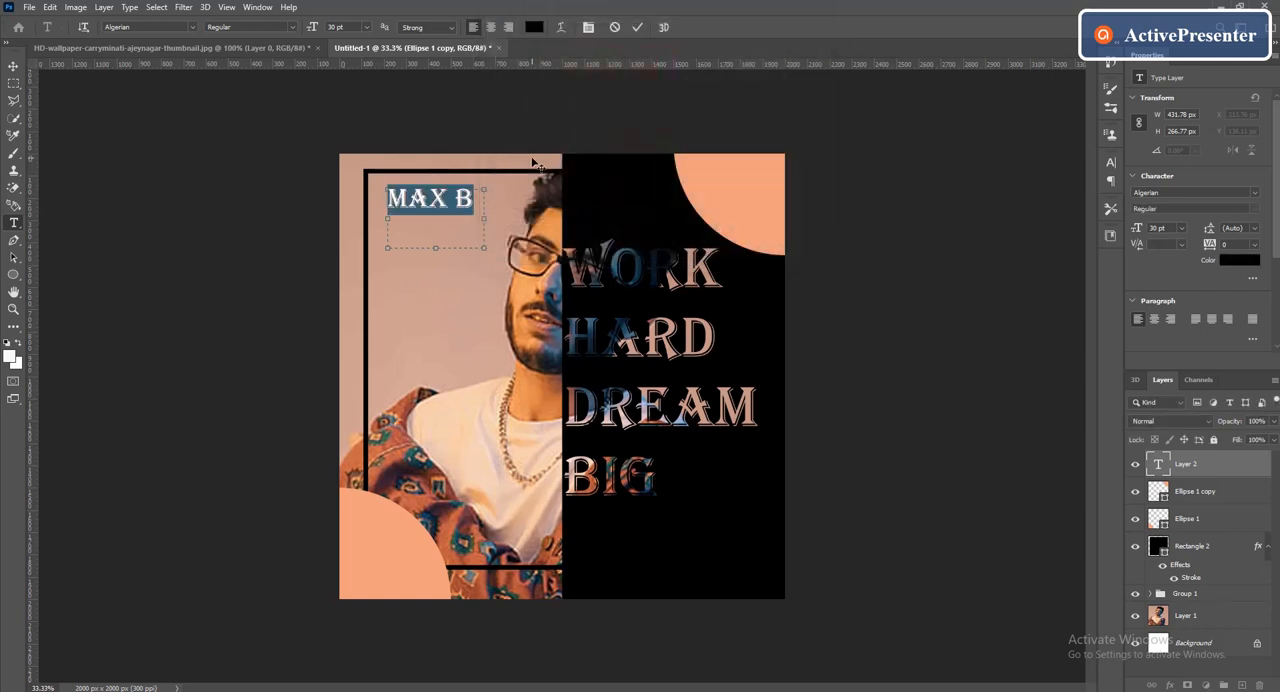
Add a second line reading "PHOTOSHOP" below "MAX B", enlarge the text box to fit it, and set both lines to 24 pt
text(PHOTO)
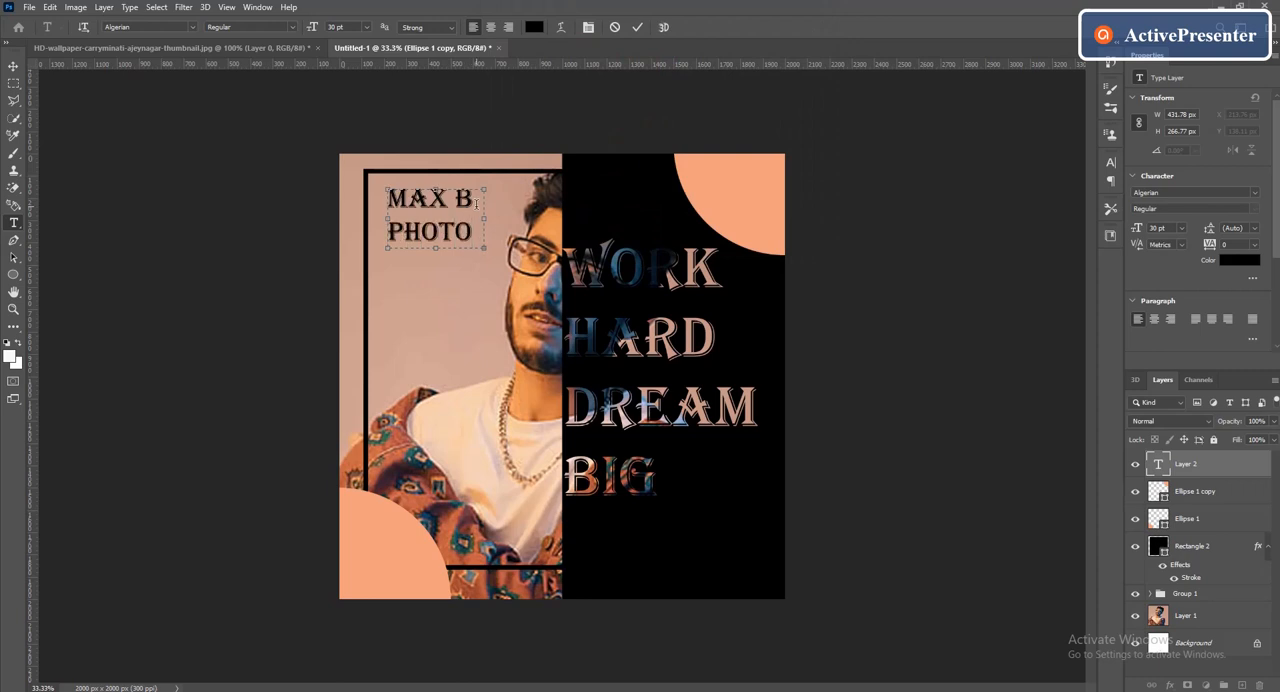
text(SHOP)
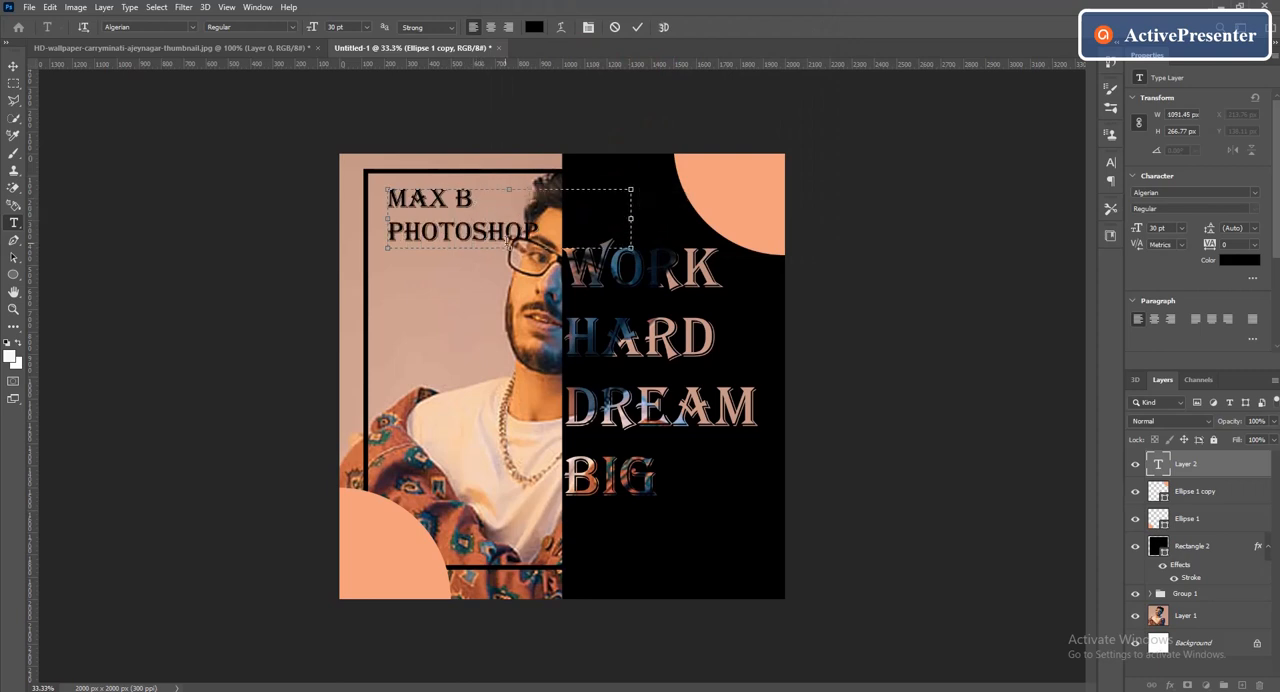
drag(504, 232, 385, 190)
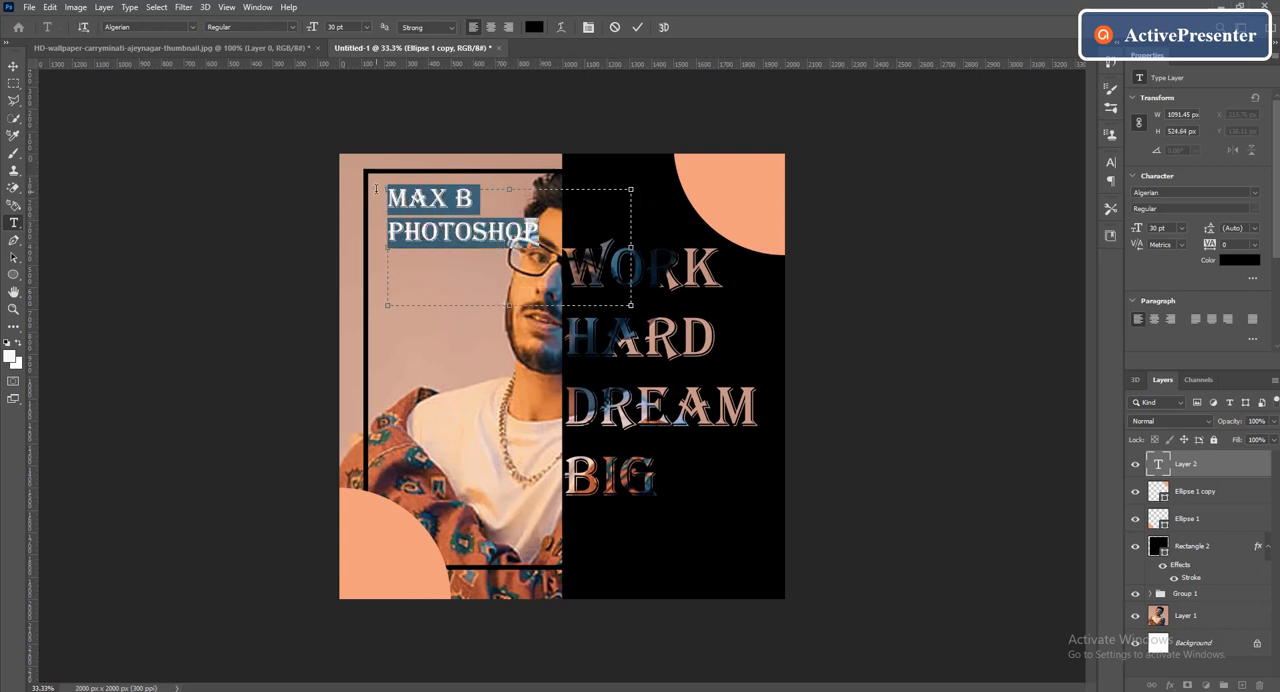
click(370, 27)
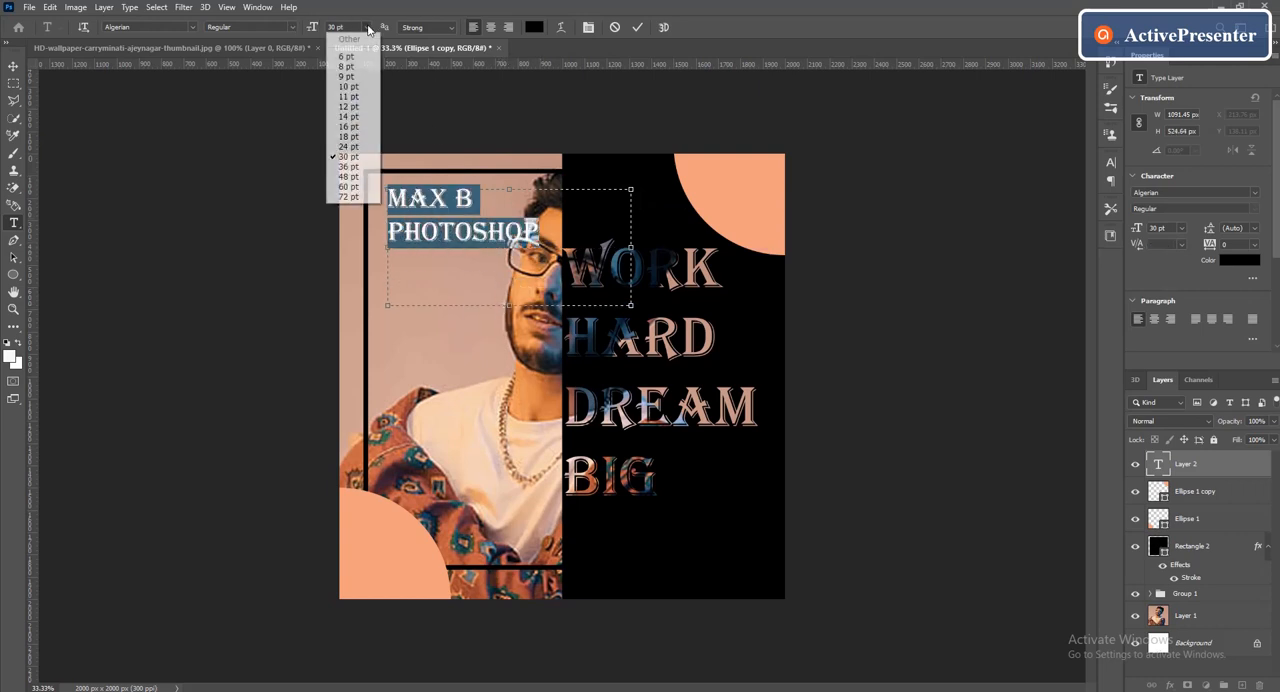
click(347, 147)
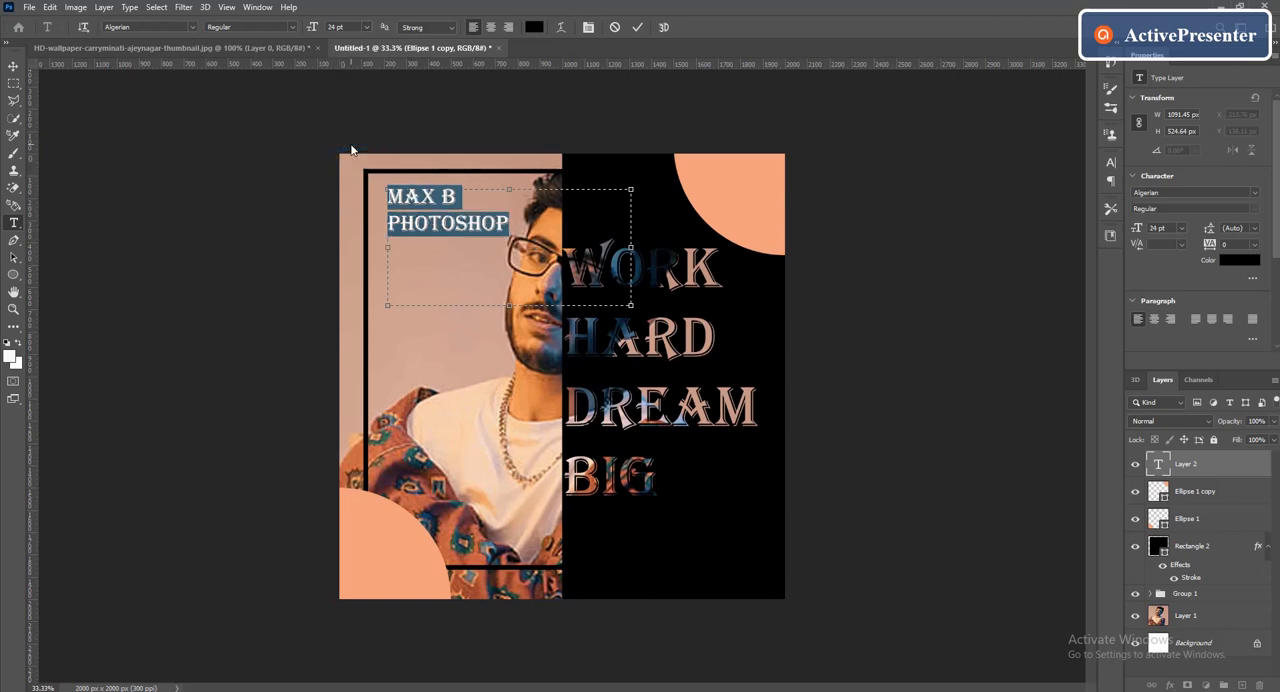
Scale the "MAX B PHOTOSHOP" text down to about 57% and place it in the frame's upper-left corner, at about X 149, Y 107 px
click(14, 66)
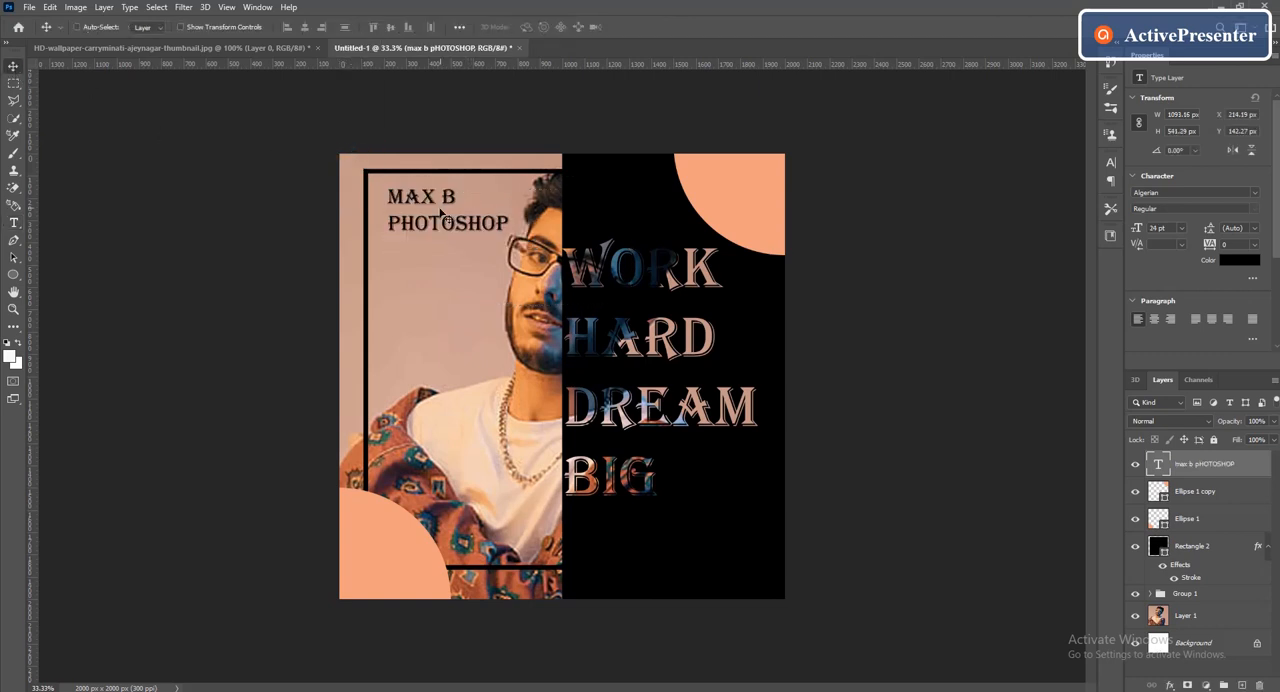
drag(433, 205, 418, 206)
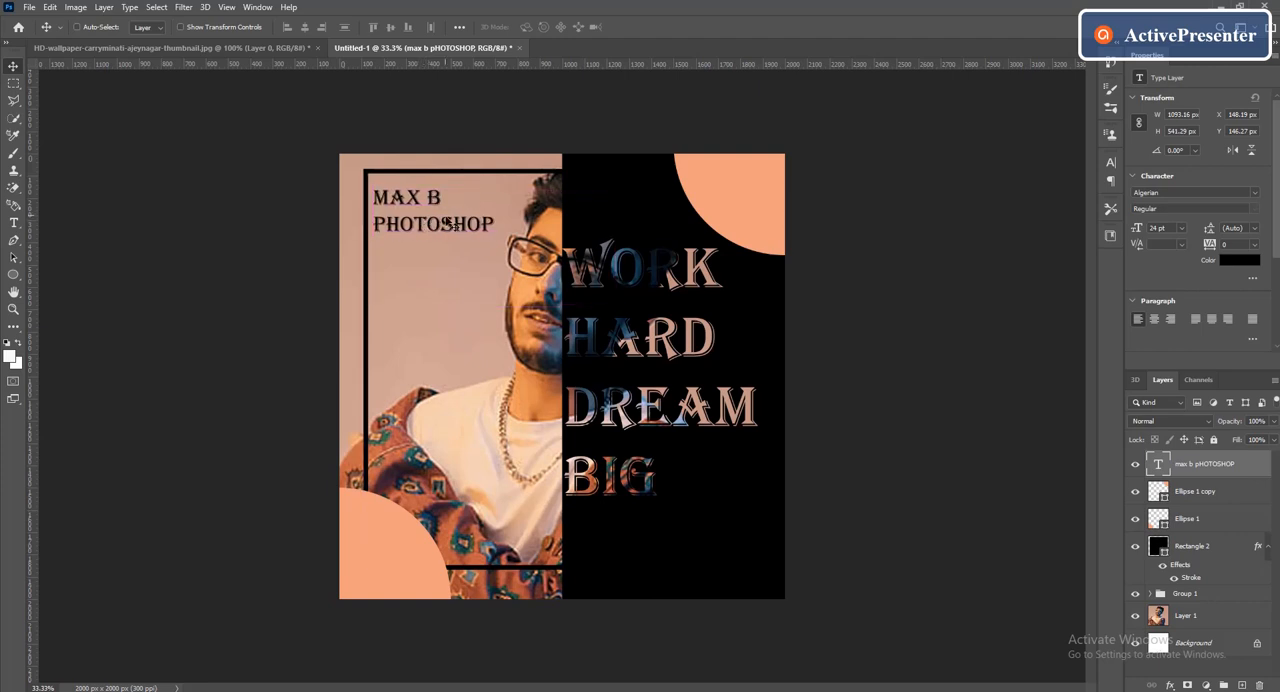
click(181, 27)
drag(612, 308, 528, 263)
drag(369, 210, 370, 202)
drag(527, 255, 510, 245)
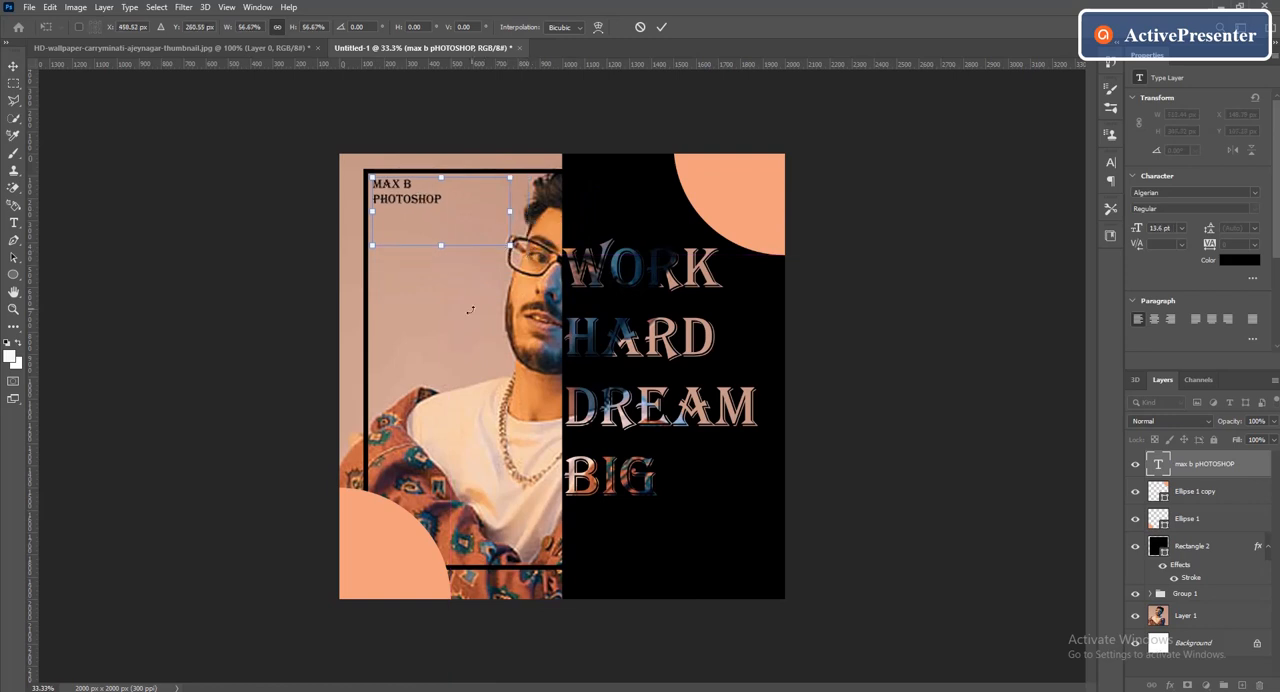
click(661, 27)
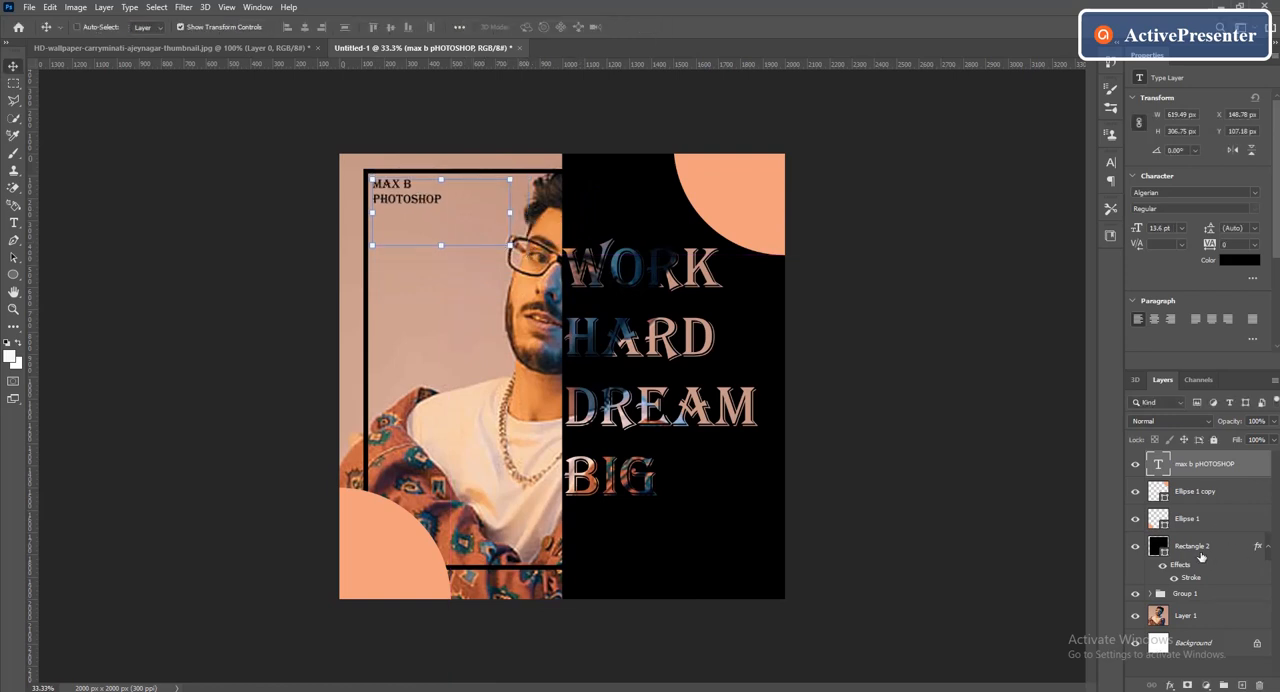
click(183, 27)
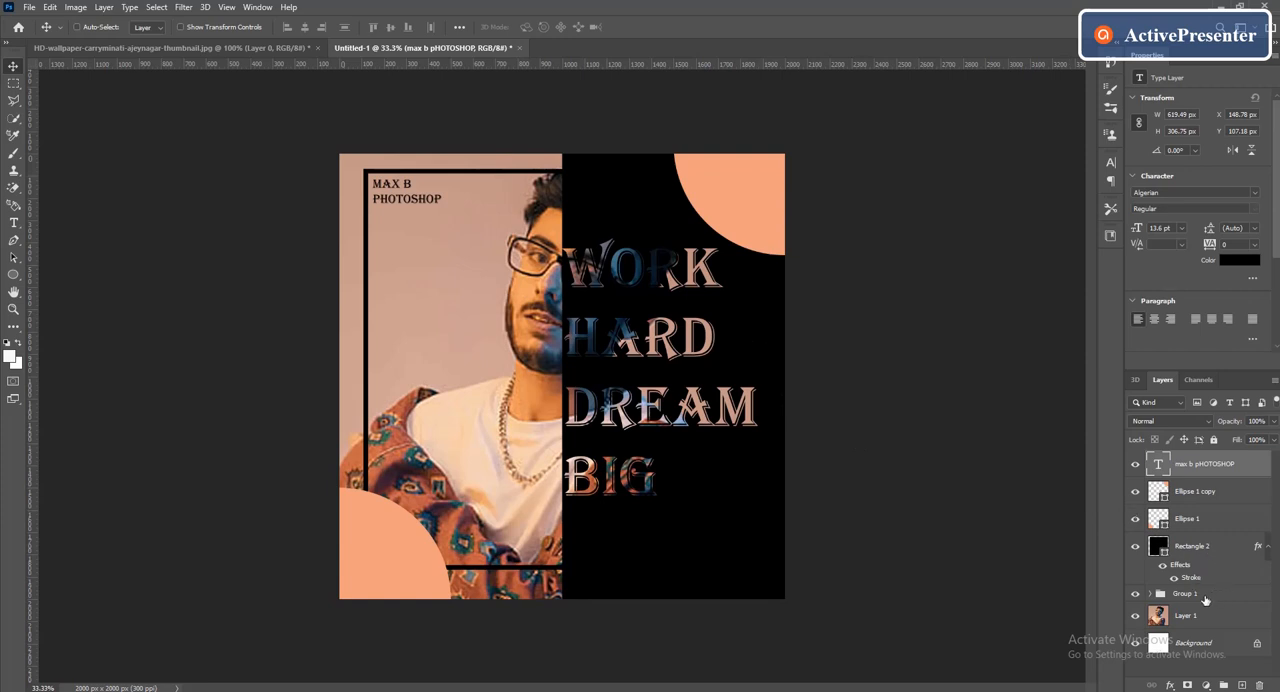
Lower the opacity of the black rectangle inside Group 1 to 93% so the photo shows faintly through
click(1151, 594)
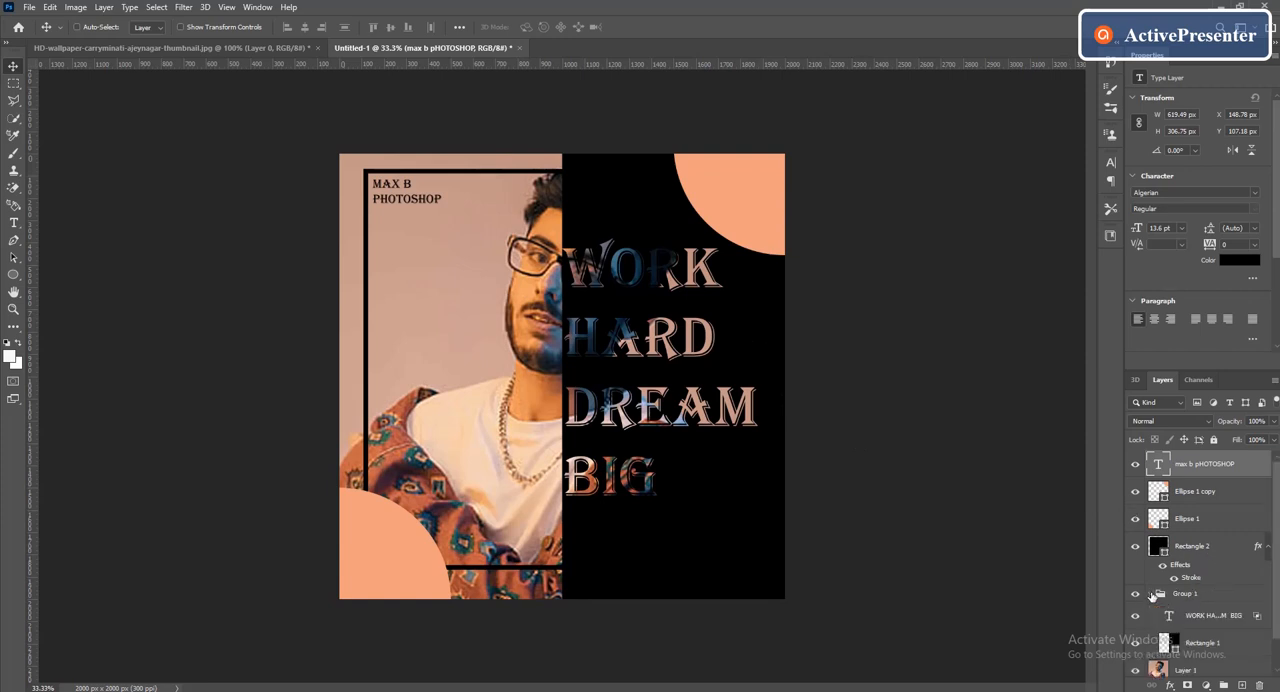
click(1195, 643)
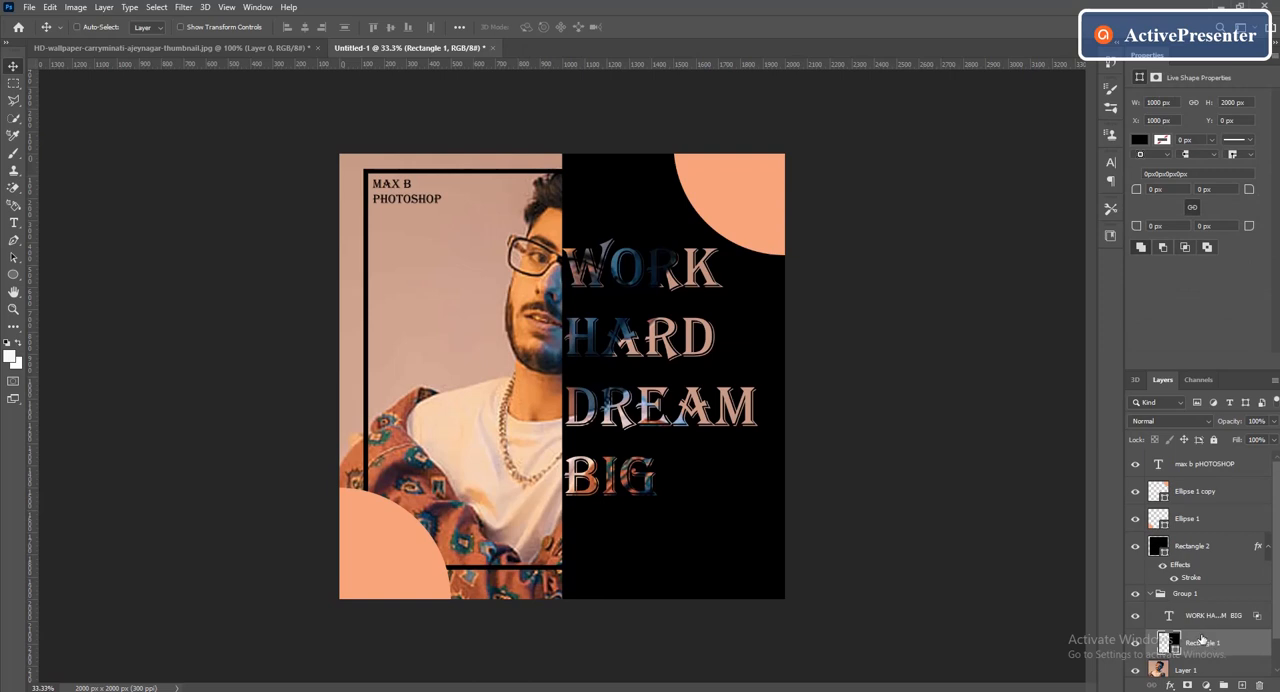
click(1274, 421)
drag(1266, 438, 1270, 439)
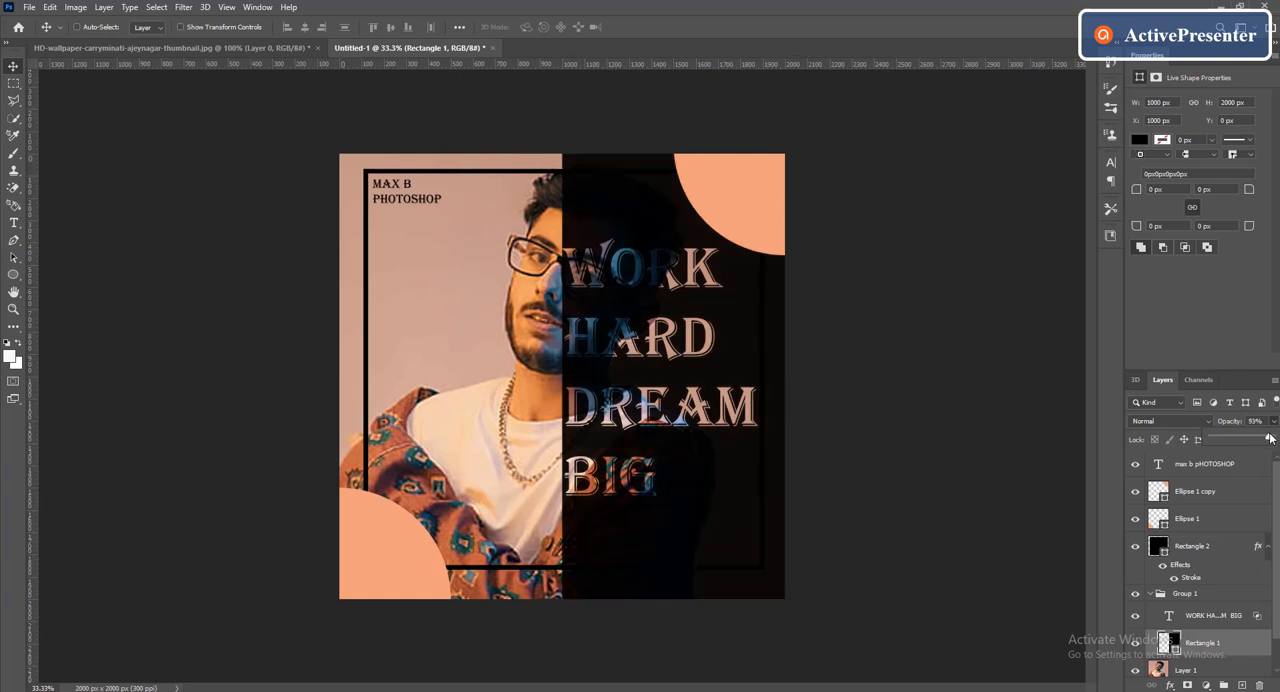
key(ctrl+minus)
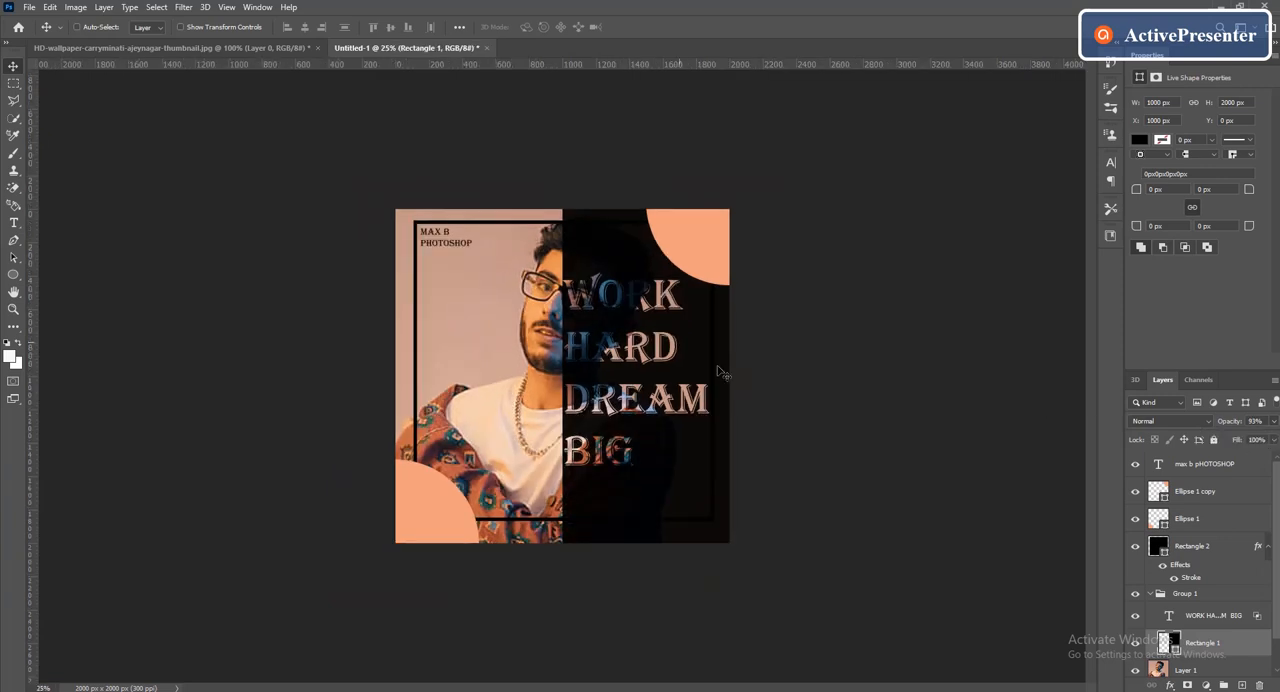